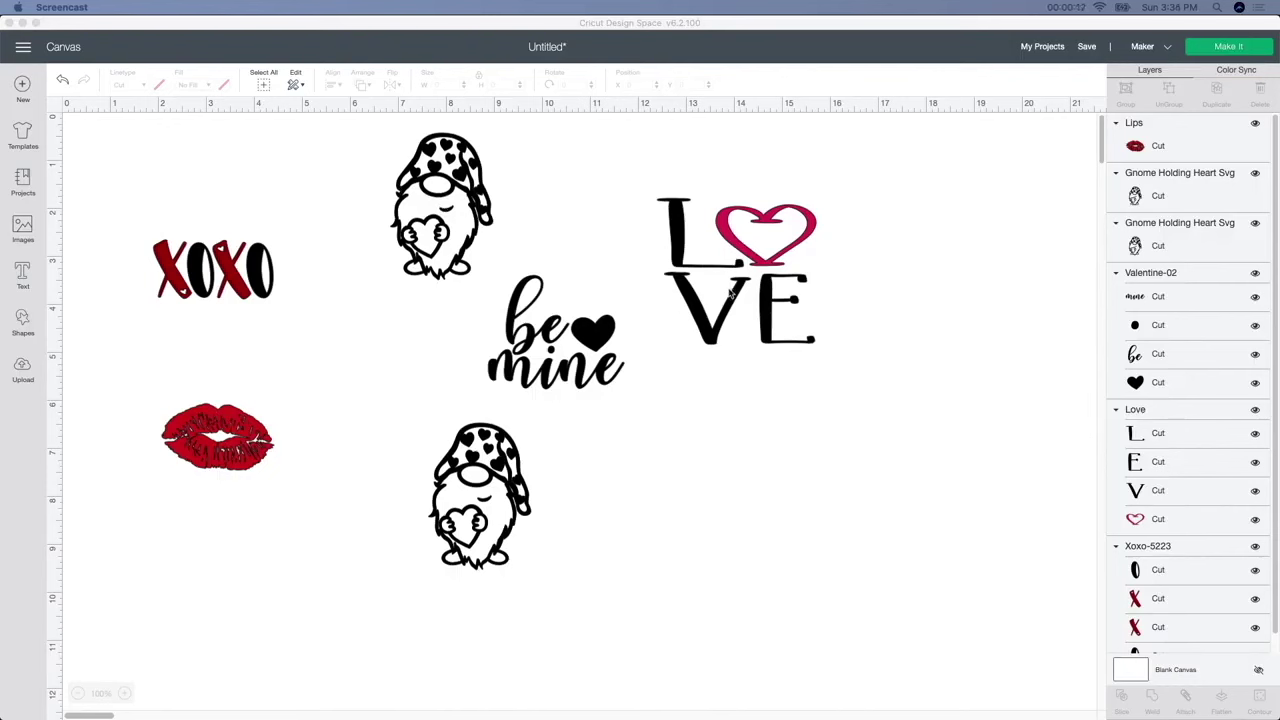
Look over the LOVE, XOXO, lips and 'be mine' designs, then nudge the top gnome down
left_click(548, 373)
left_click(687, 316)
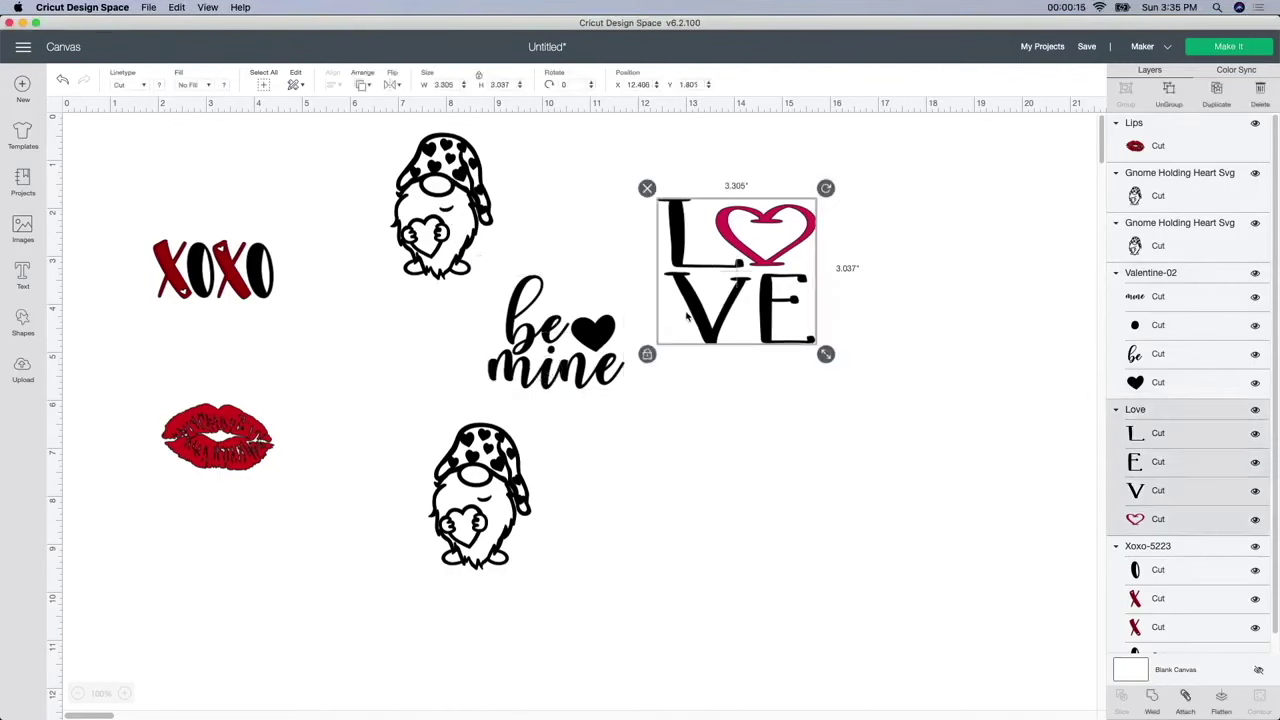
left_click(242, 288)
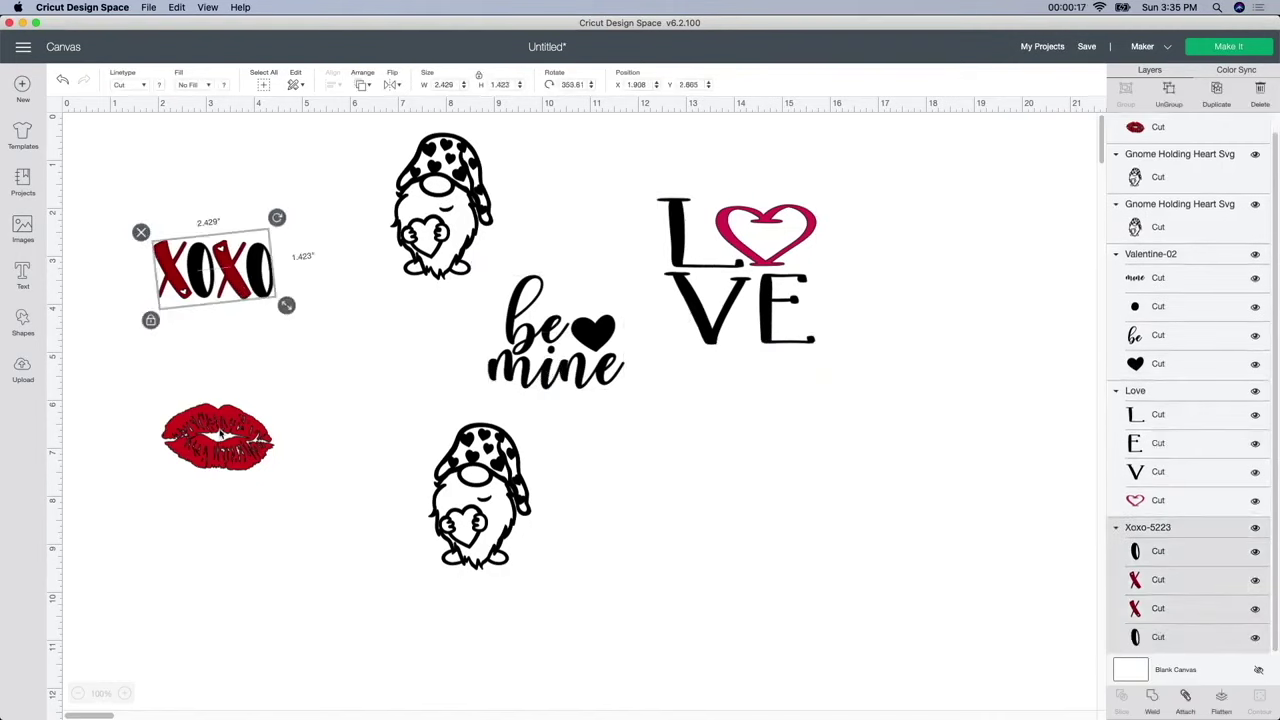
left_click(220, 435)
left_click(232, 306)
left_click(556, 348)
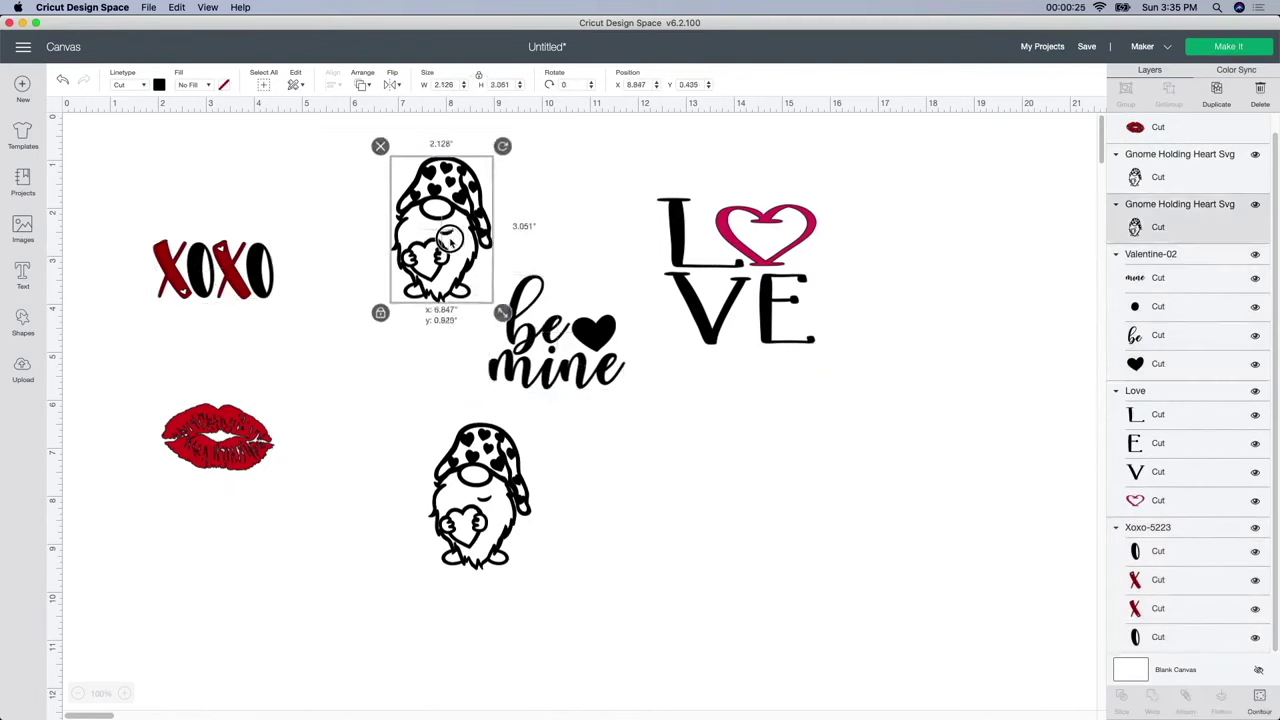
left_click_drag(447, 198, 442, 245)
Shrink 'be mine' to about 1.5 in, tilt it slightly, and move the lower gnome up-right
left_click(565, 340)
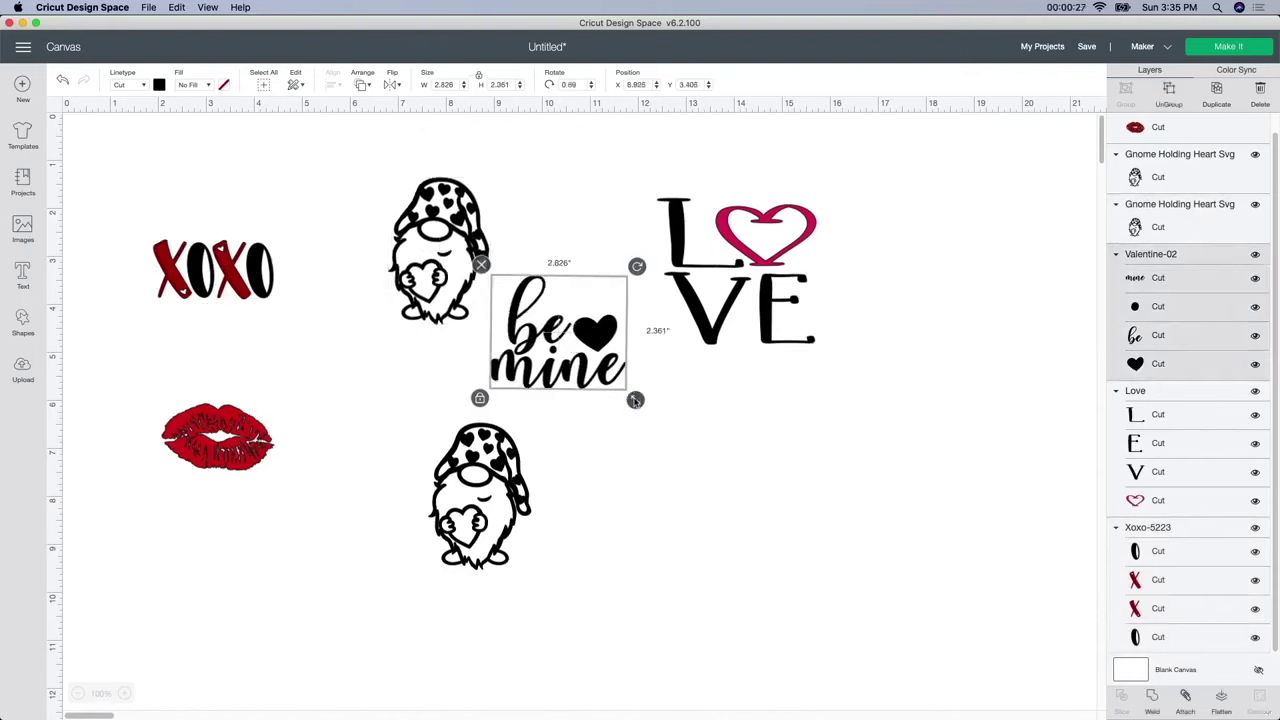
mouse_move(635, 400)
left_mouse_down()
mouse_move(575, 348)
mouse_move(518, 334)
left_mouse_up()
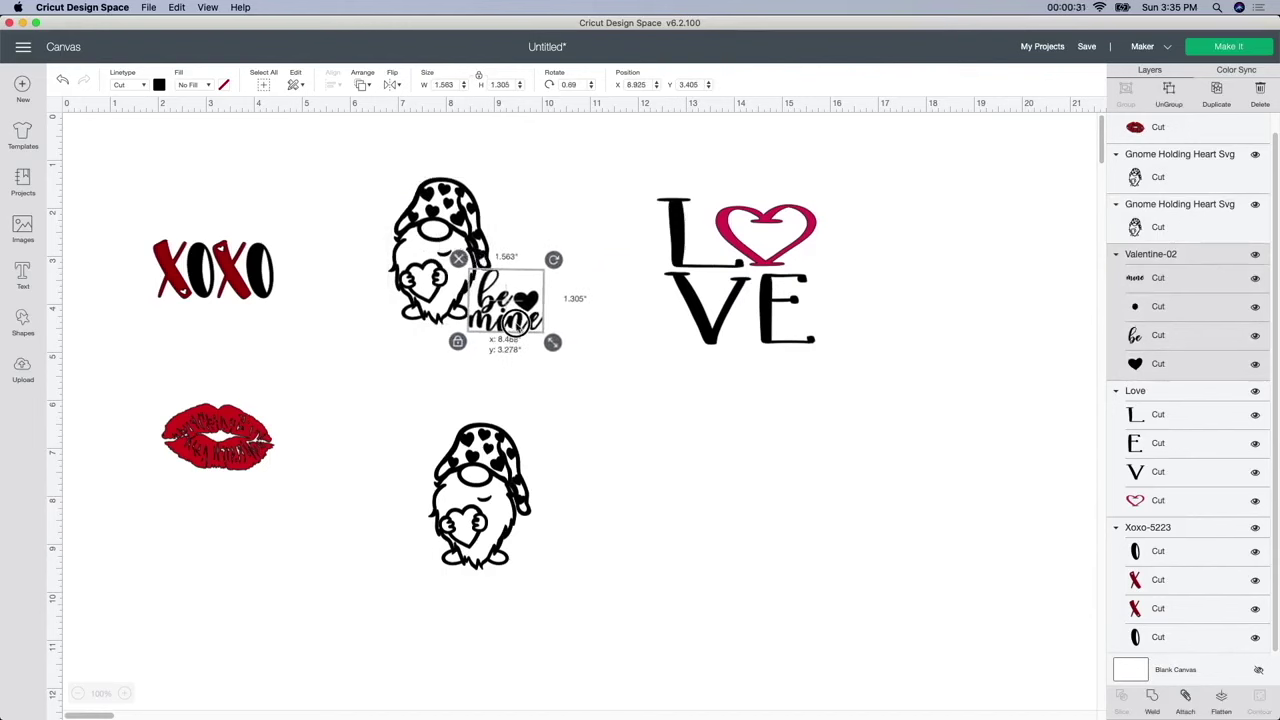
left_click_drag(555, 261, 534, 264)
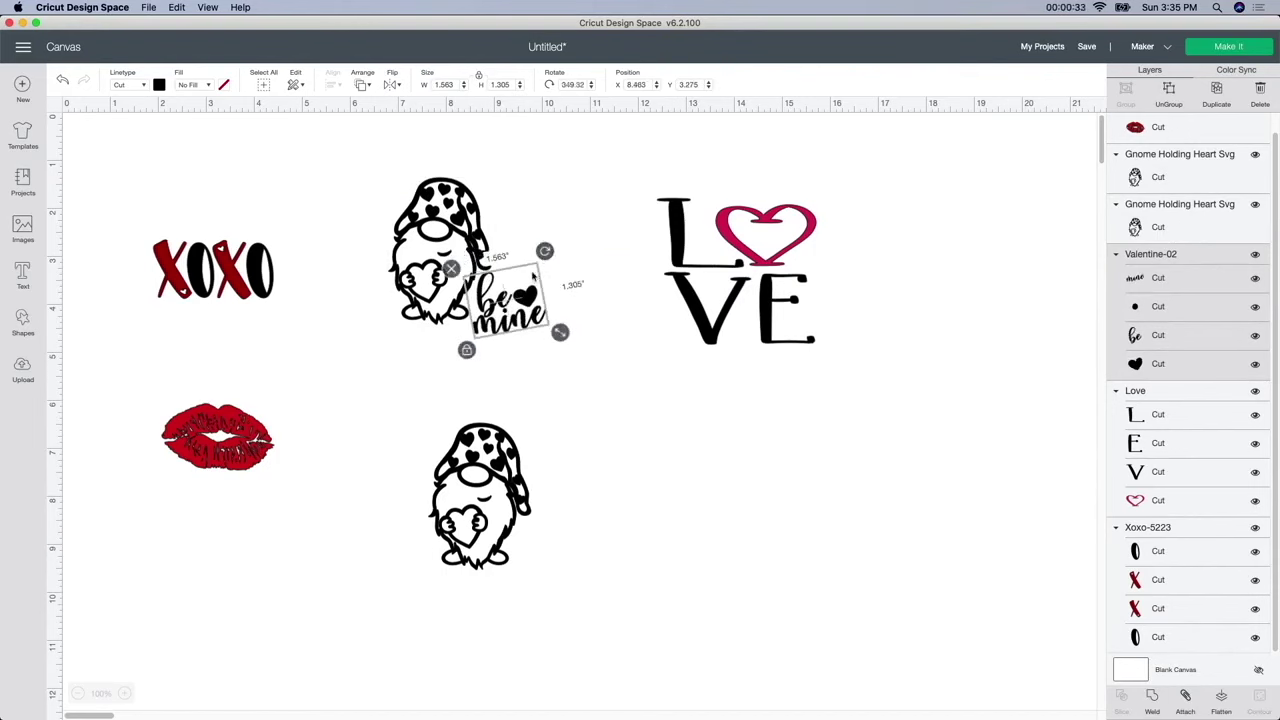
left_click(614, 411)
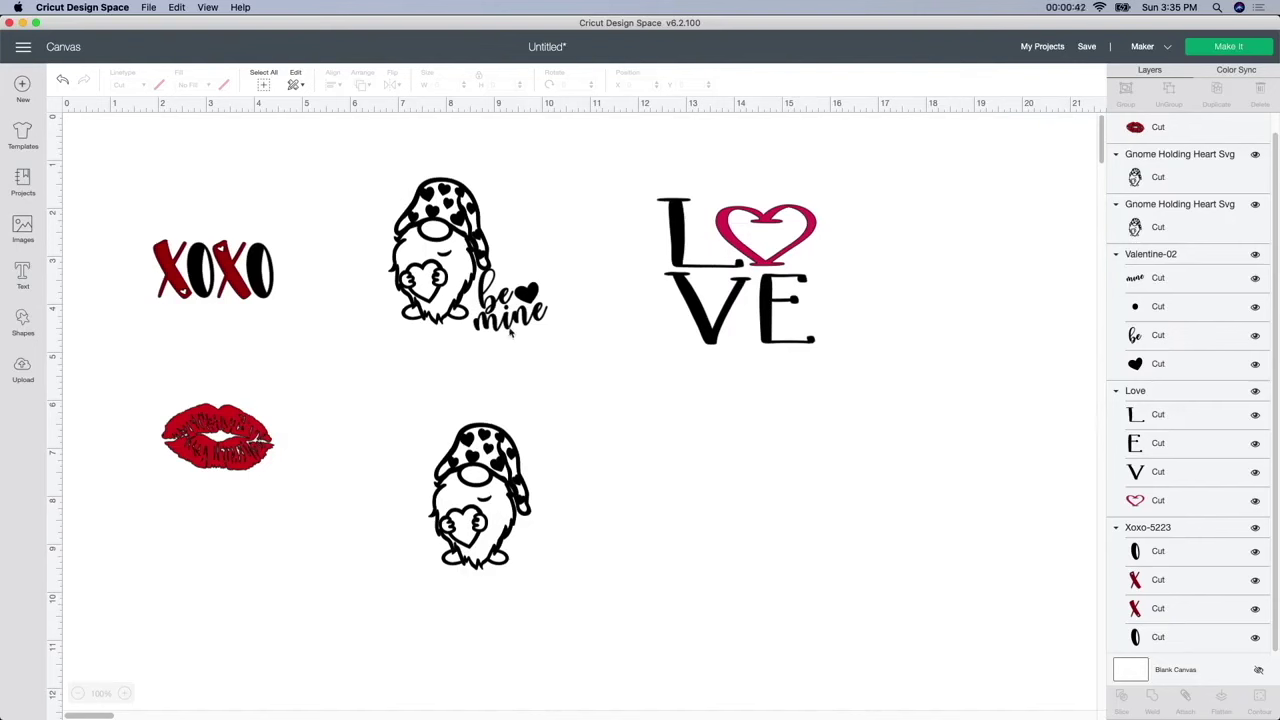
left_click_drag(485, 480, 557, 420)
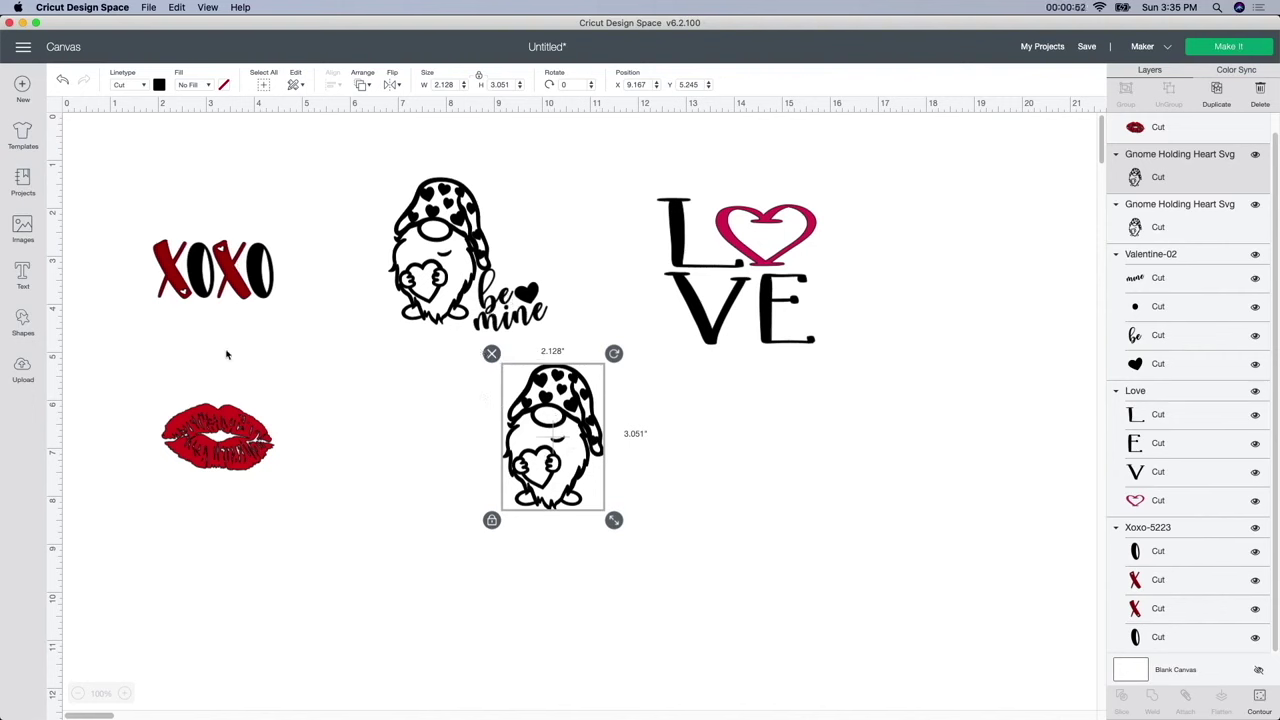
left_click(519, 311)
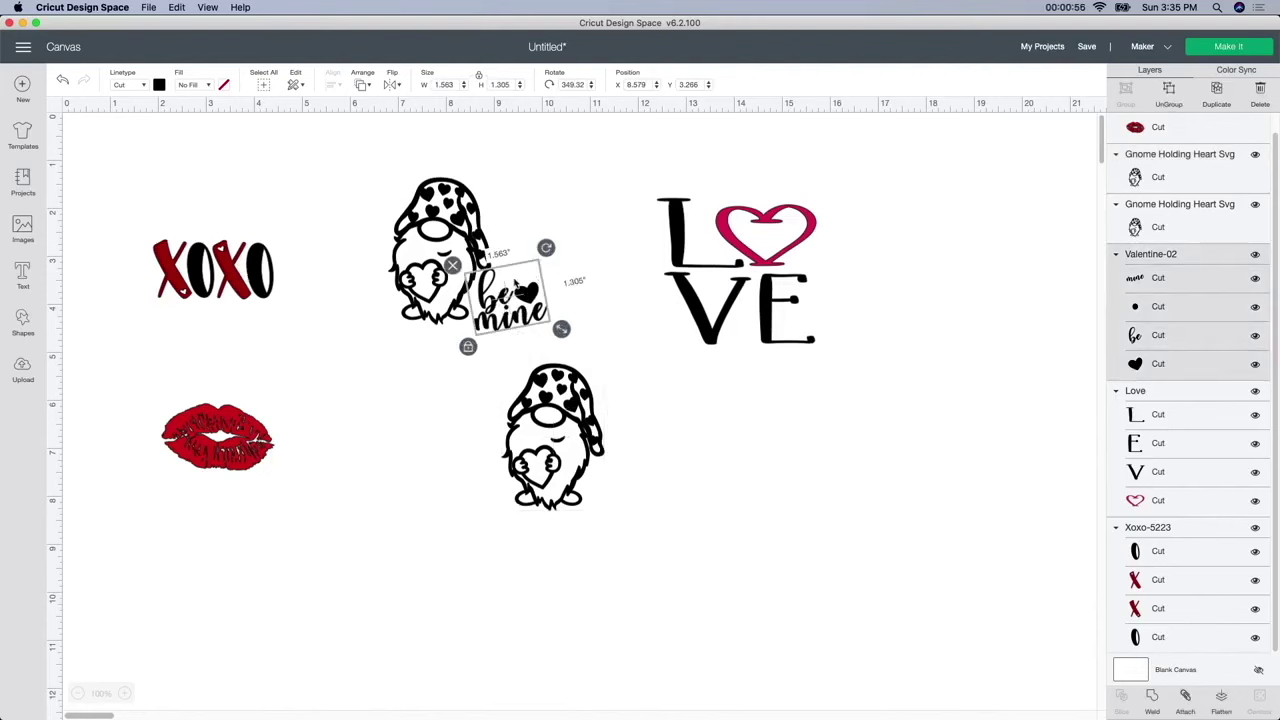
Duplicate 'be mine', place the copy on the lower gnome, and shift that pair left and down
left_click(1217, 92)
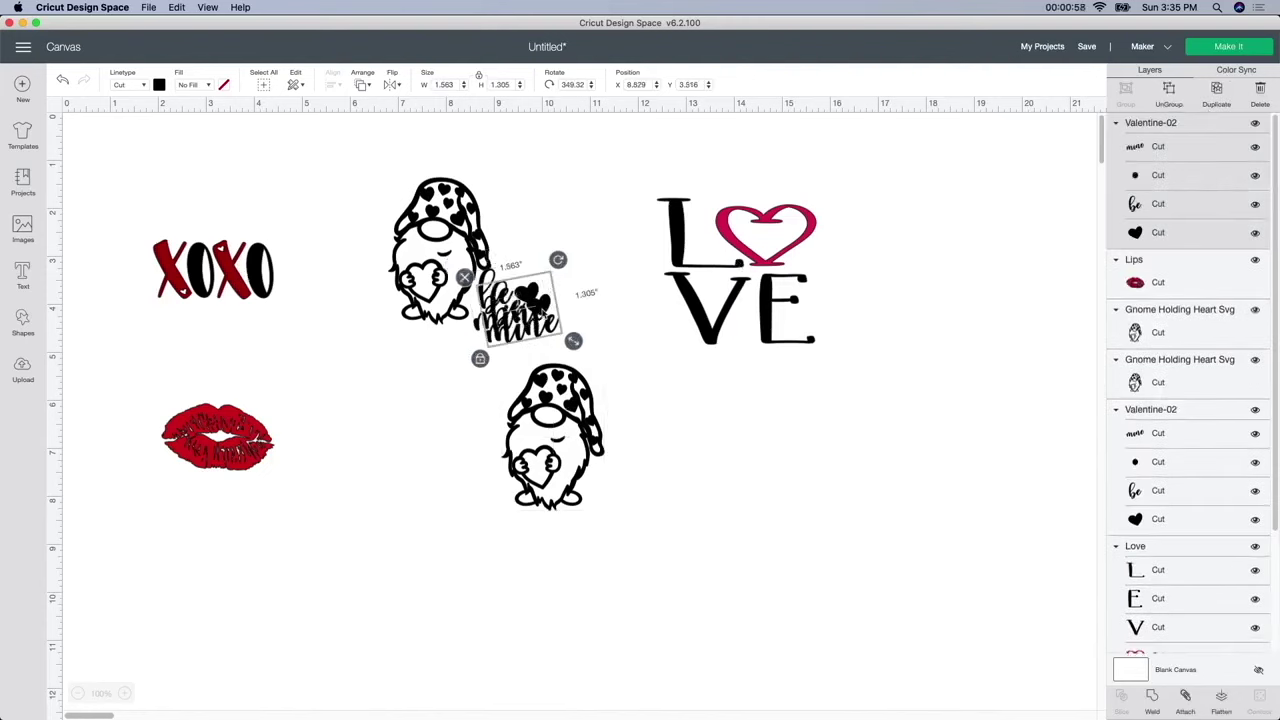
left_click_drag(533, 302, 487, 385)
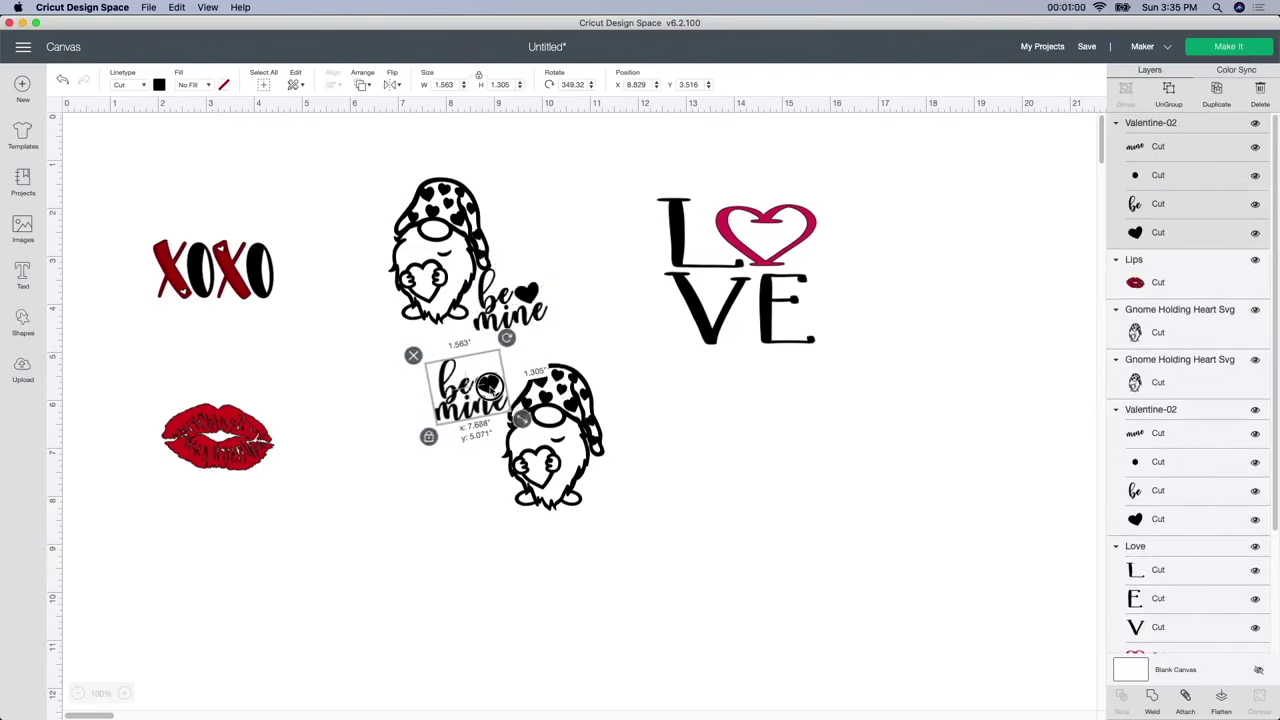
left_click(625, 530)
left_click_drag(384, 354, 593, 498)
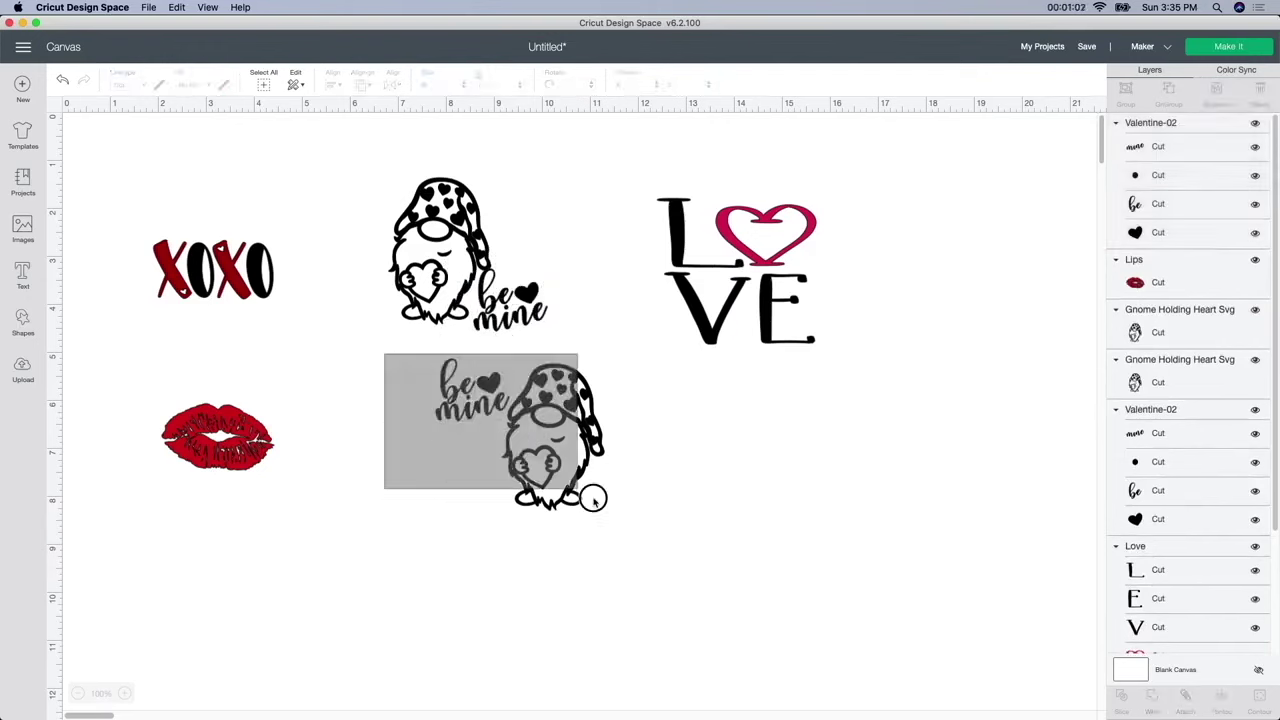
left_click_drag(540, 440, 498, 476)
left_click(645, 527)
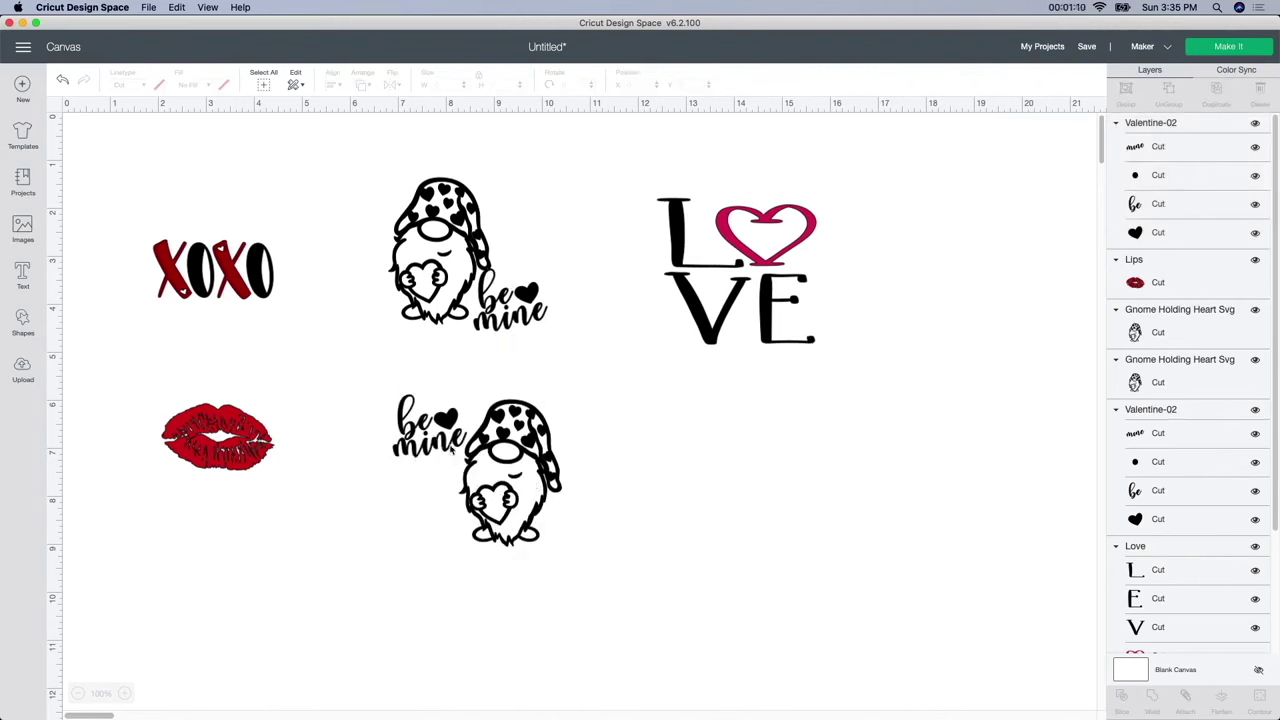
Fine-tune the 'be mine' copy into place at the lower gnome's upper left
left_click_drag(451, 450, 452, 444)
left_click(411, 561)
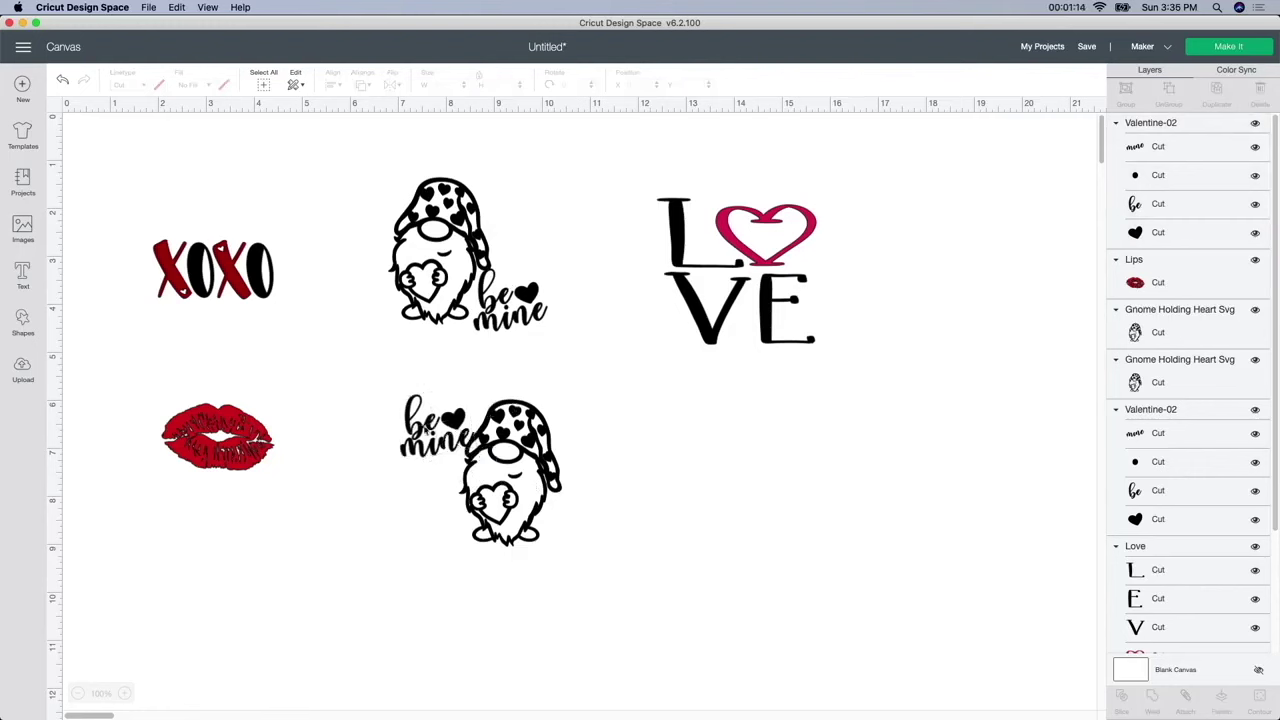
left_click_drag(428, 429, 437, 430)
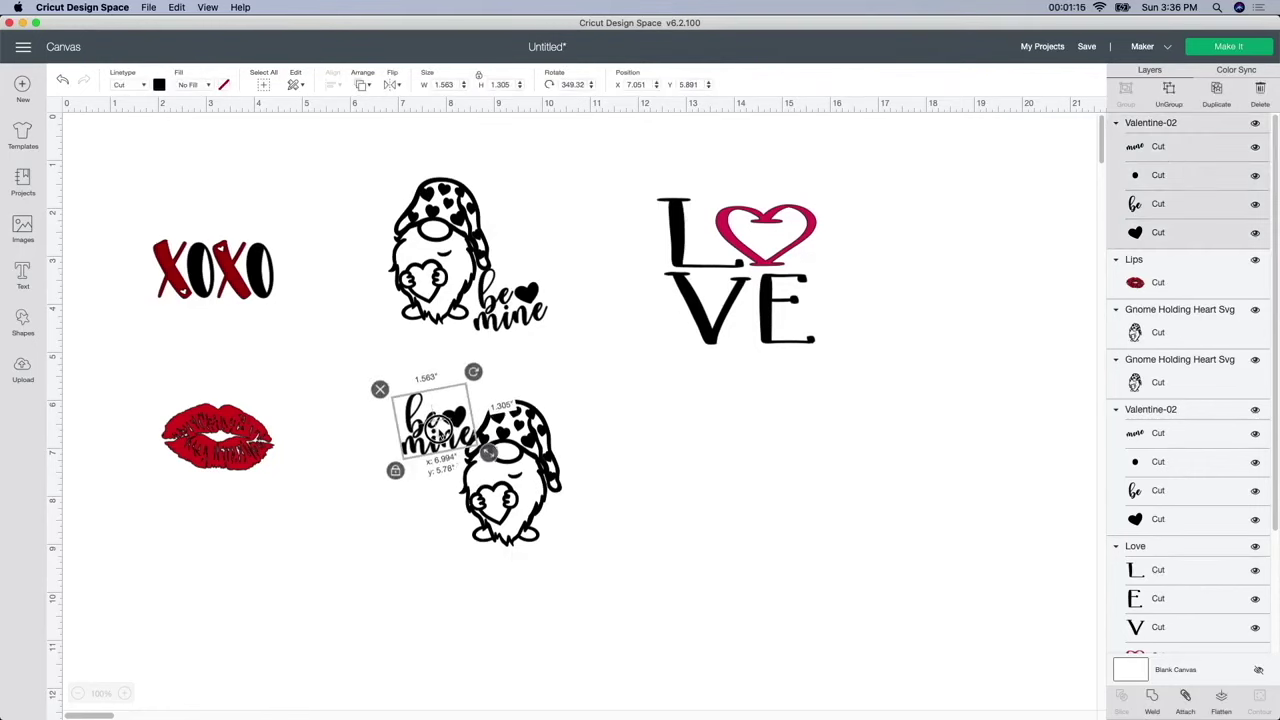
left_click(608, 537)
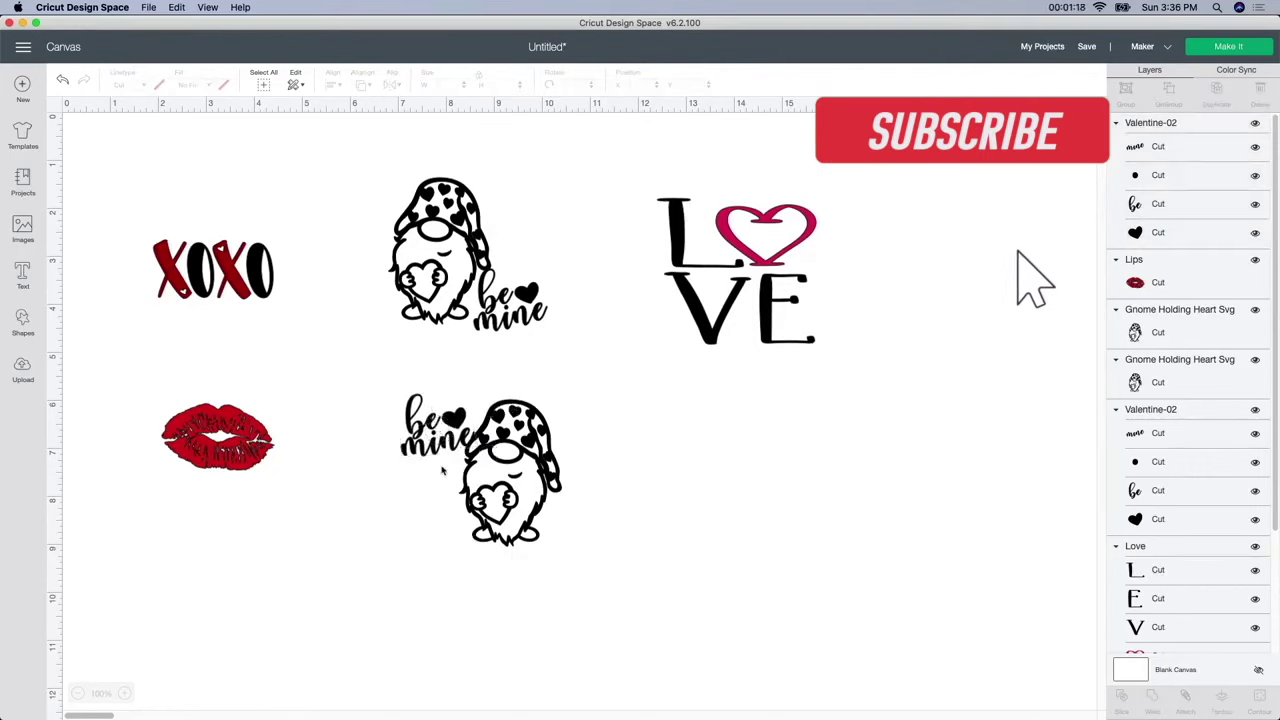
left_click_drag(450, 450, 448, 444)
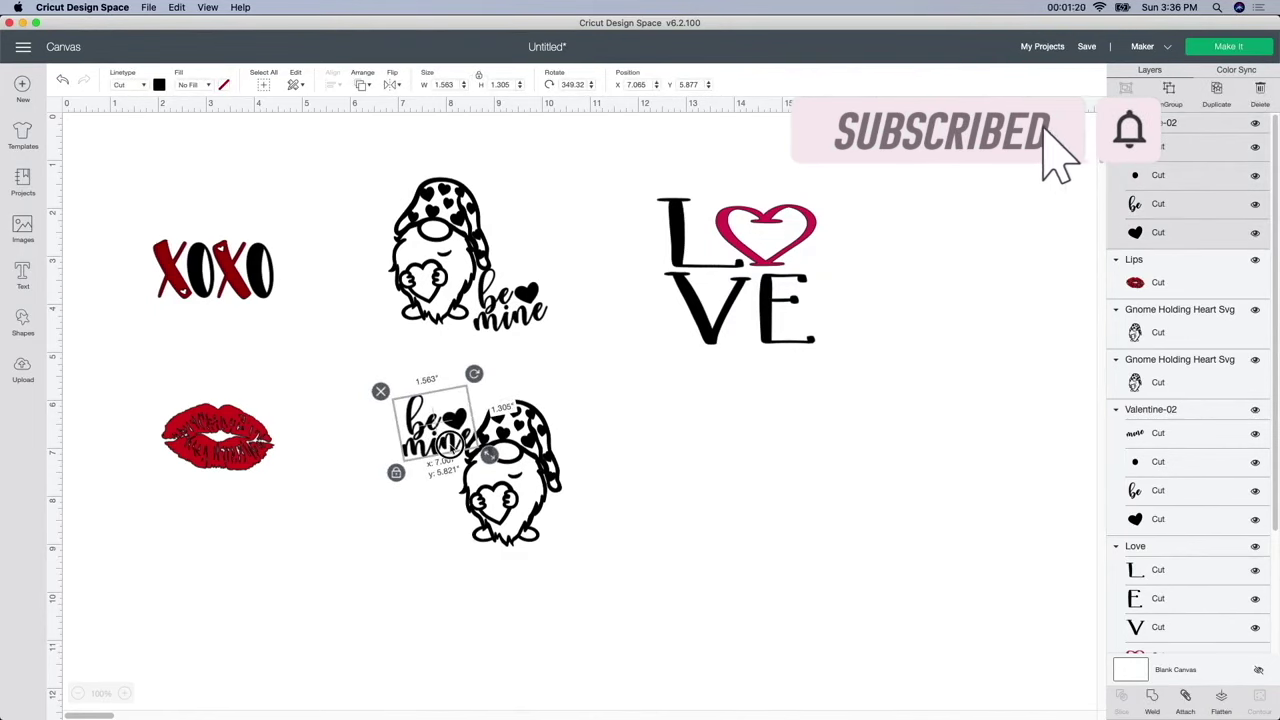
left_click(646, 591)
left_click(508, 322)
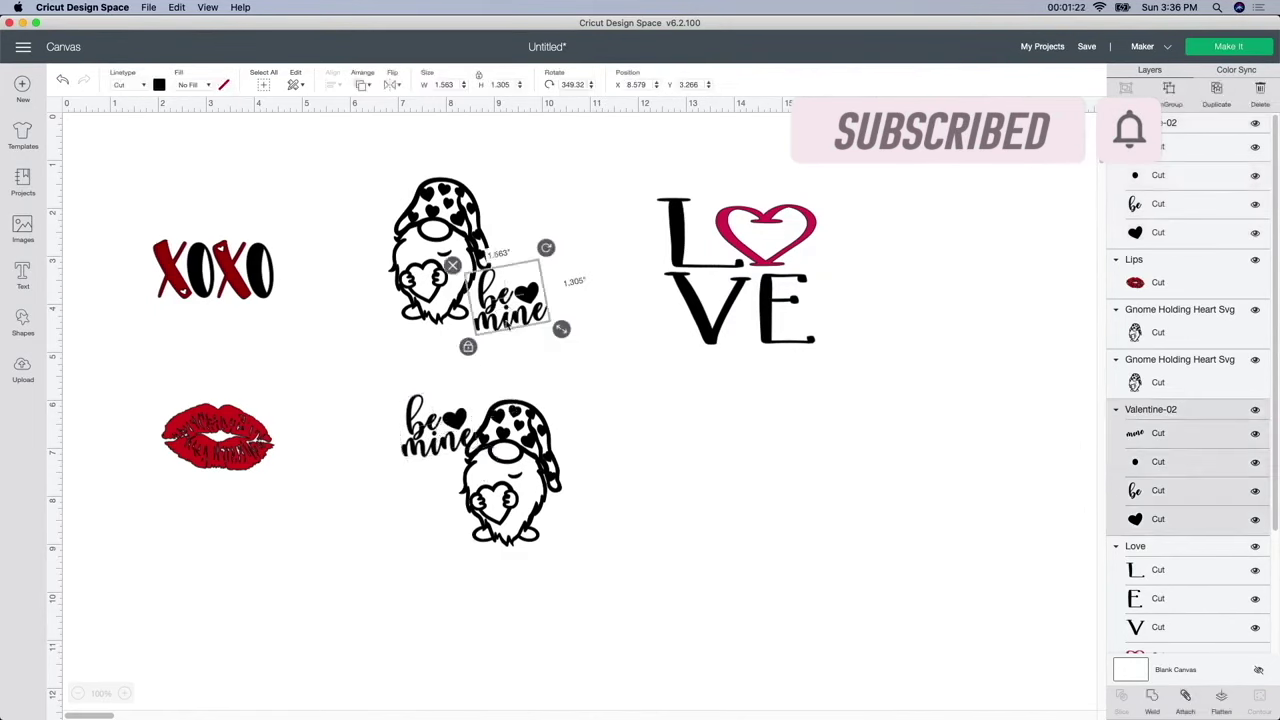
left_click(554, 372)
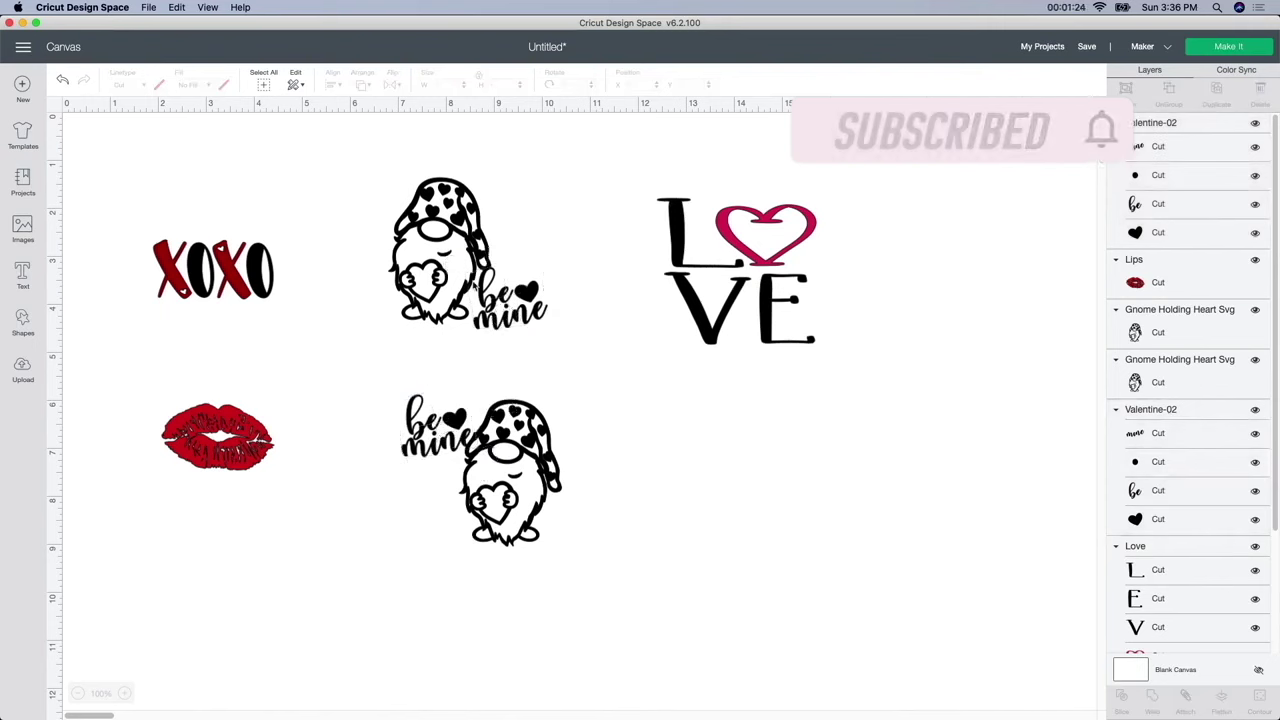
left_click_drag(457, 434, 452, 424)
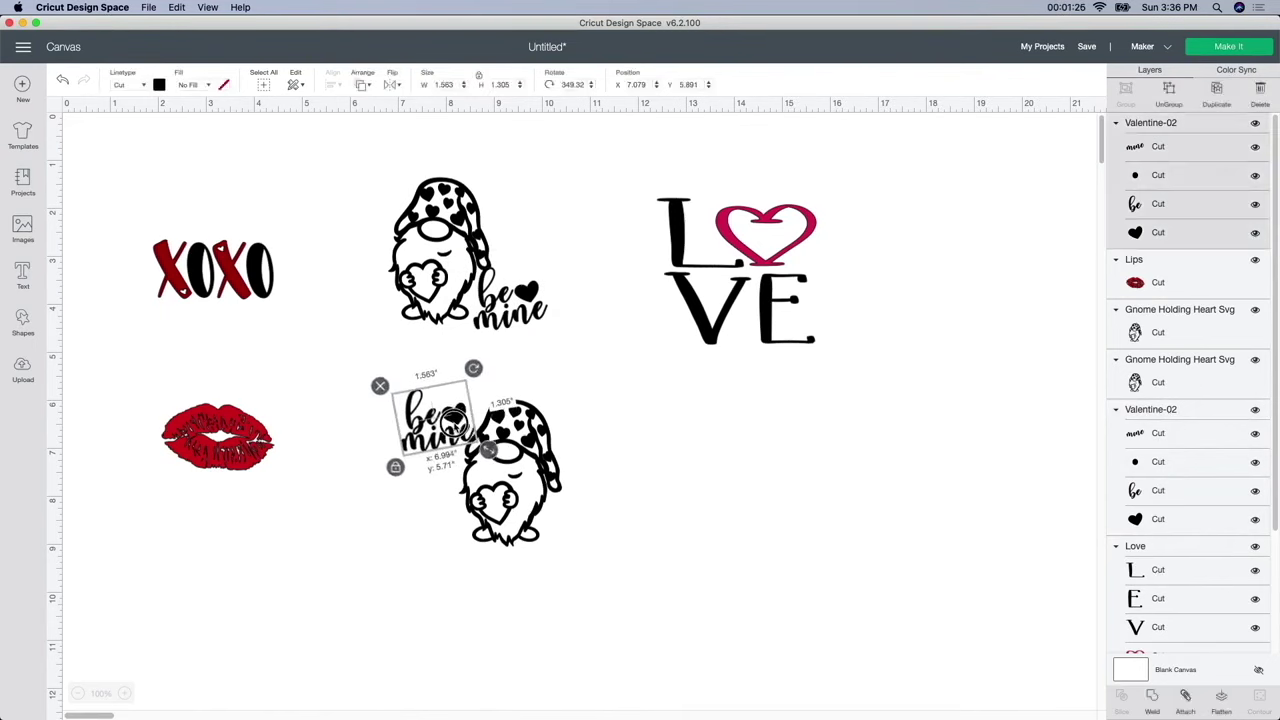
left_click(606, 509)
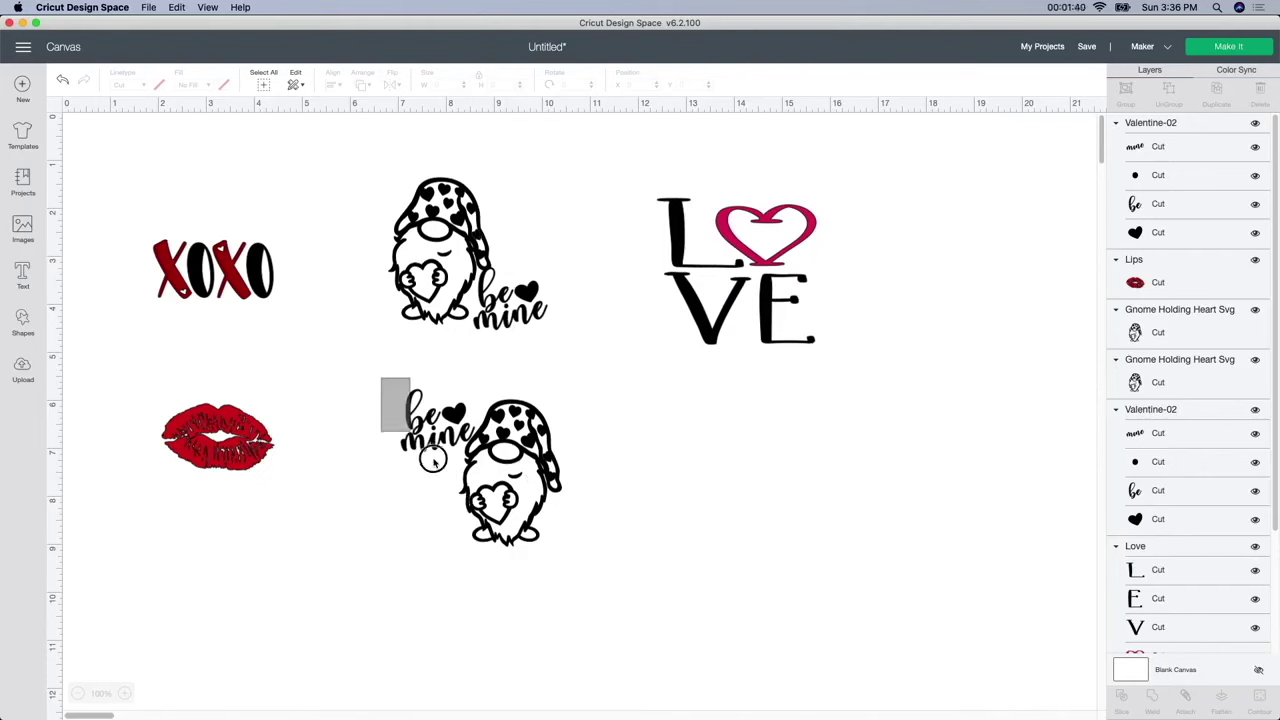
left_click_drag(381, 382, 578, 562)
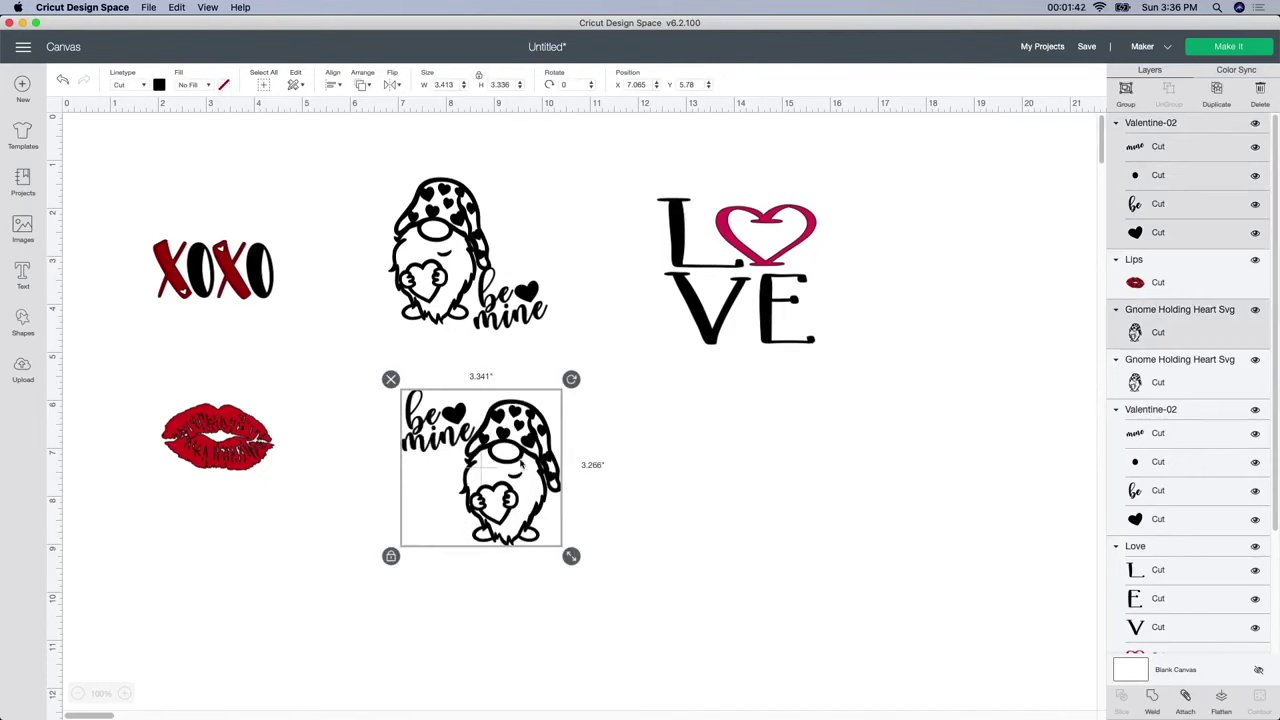
Weld the lower and upper gnomes with their 'be mine' text, shifting the upper one slightly right
left_click(1151, 697)
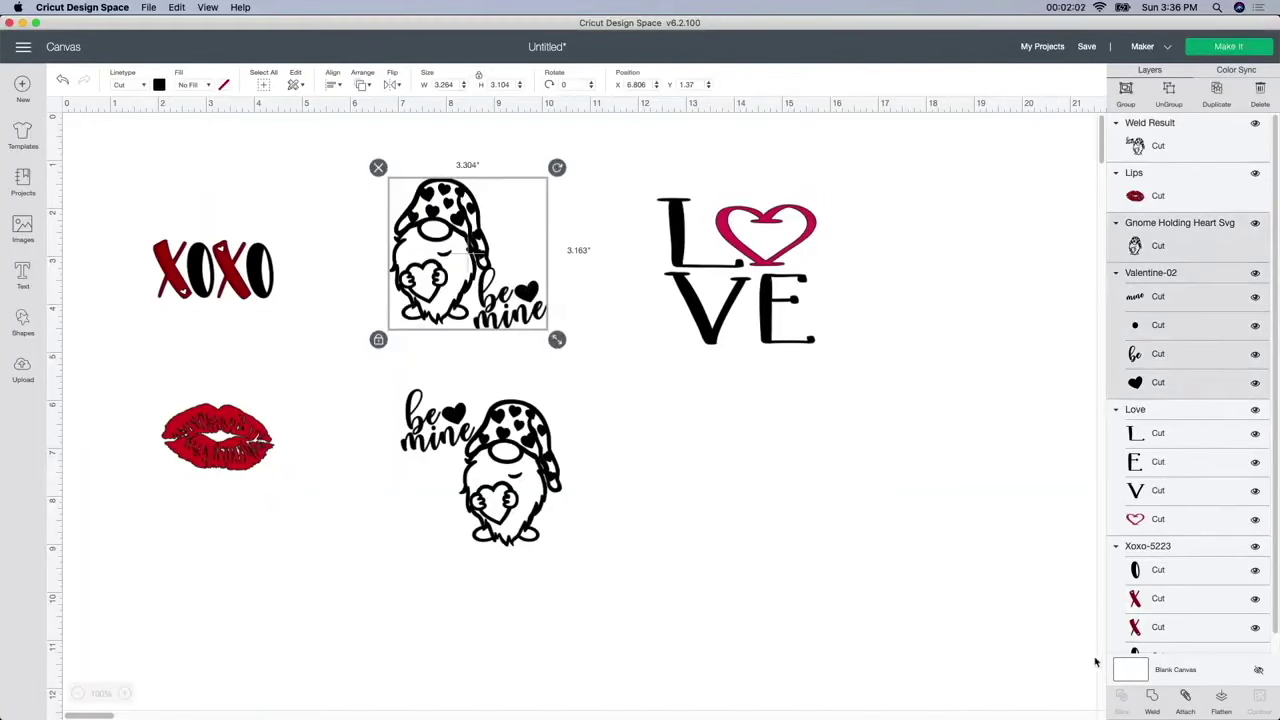
left_click(1152, 697)
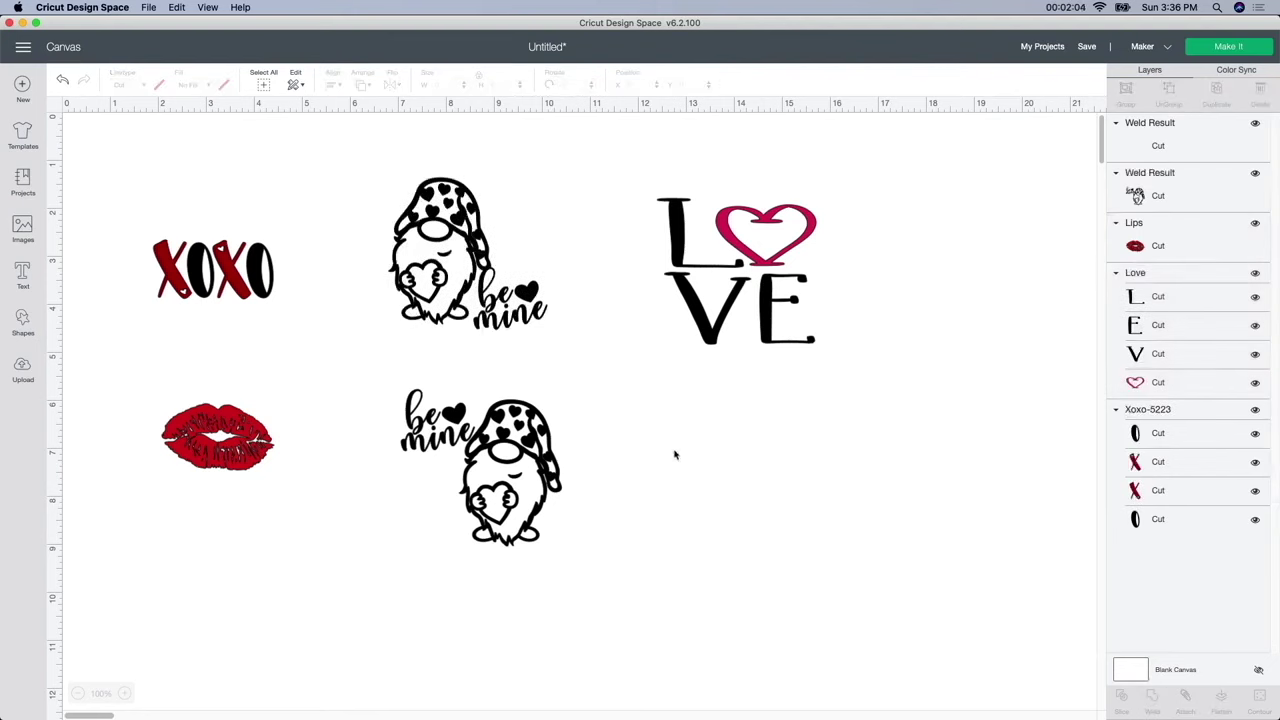
left_click_drag(519, 300, 541, 302)
Change the upper welded gnome's colour to white
left_click(500, 493)
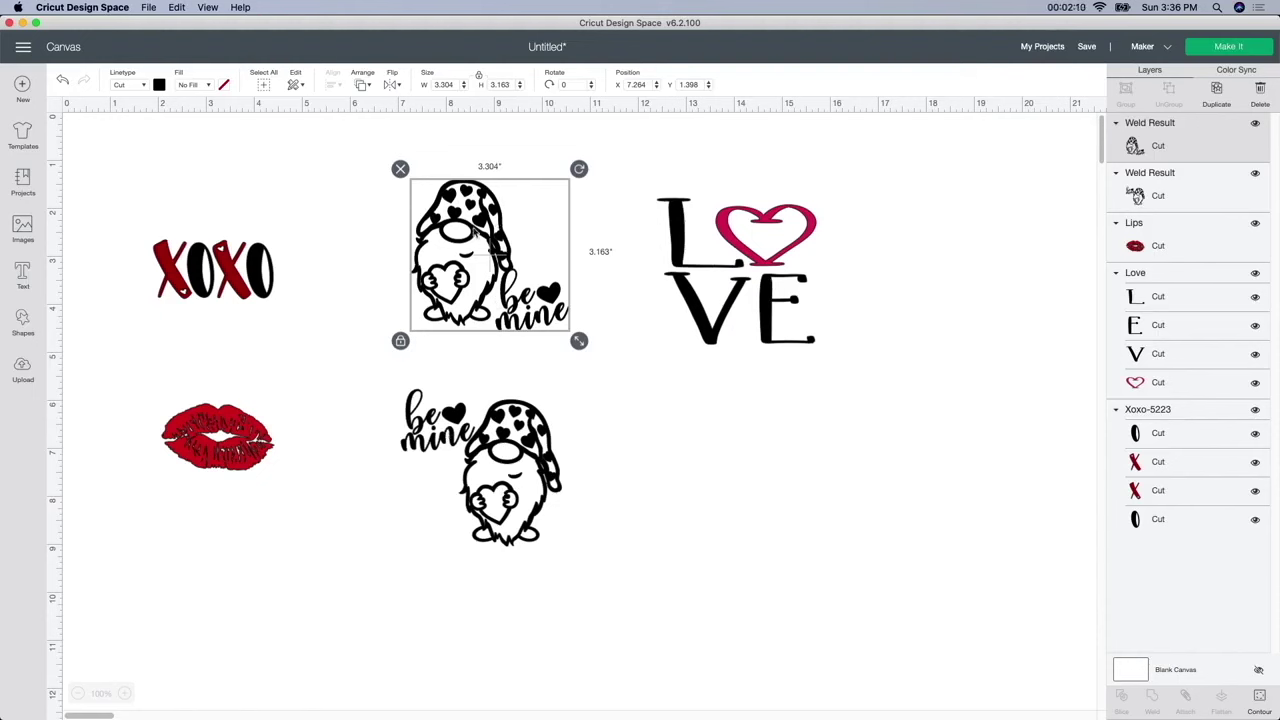
left_click(159, 86)
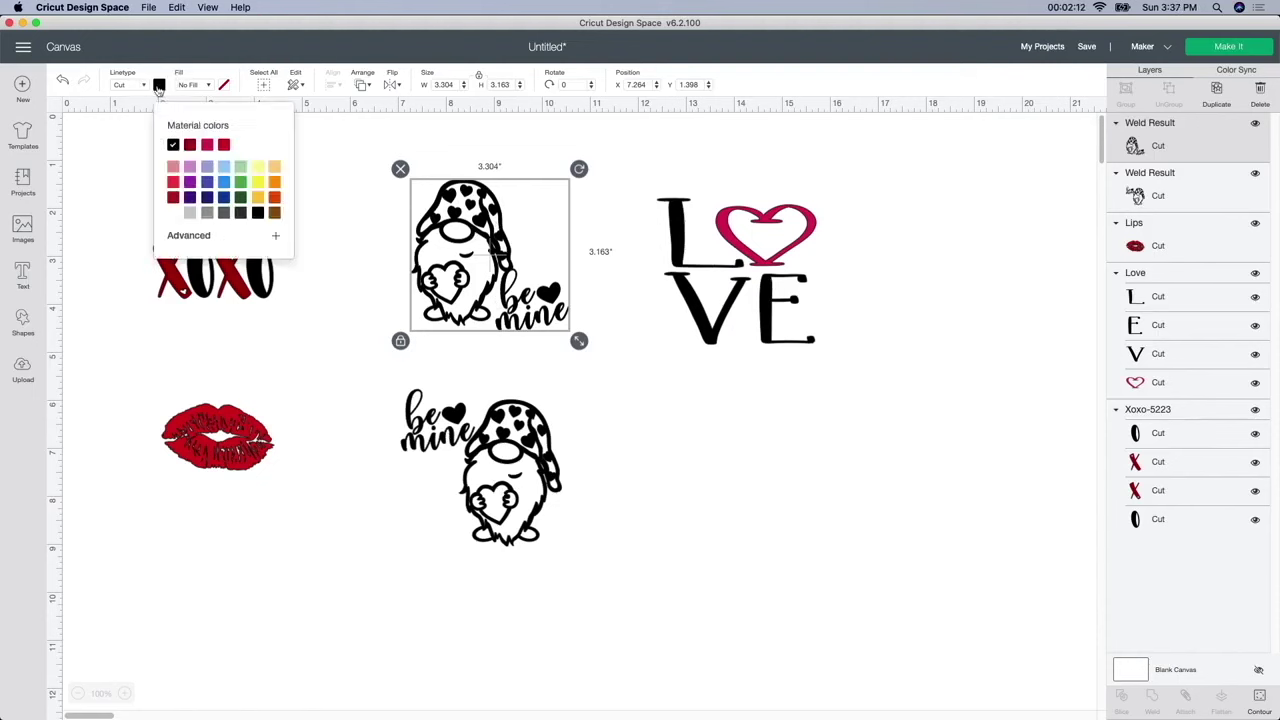
left_click(174, 214)
left_click_drag(450, 271, 451, 271)
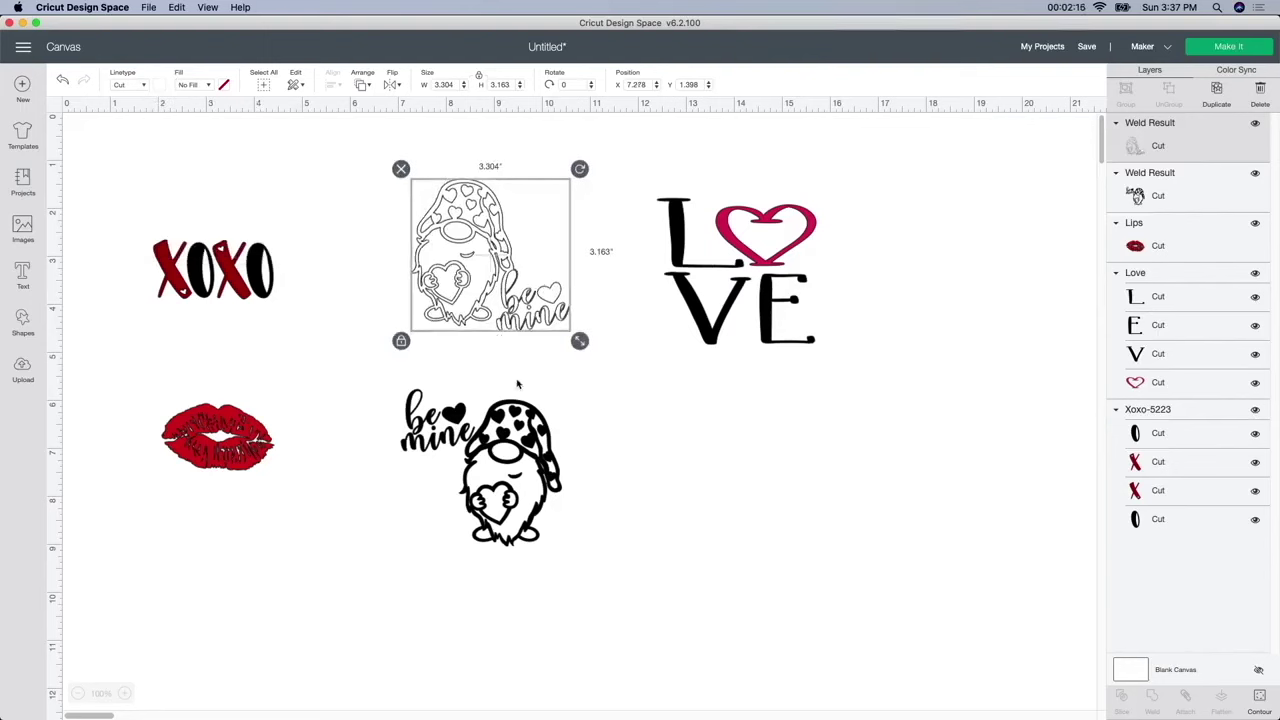
Move the XOXO lettering to the top-left of the canvas
left_click(500, 430)
left_click(267, 349)
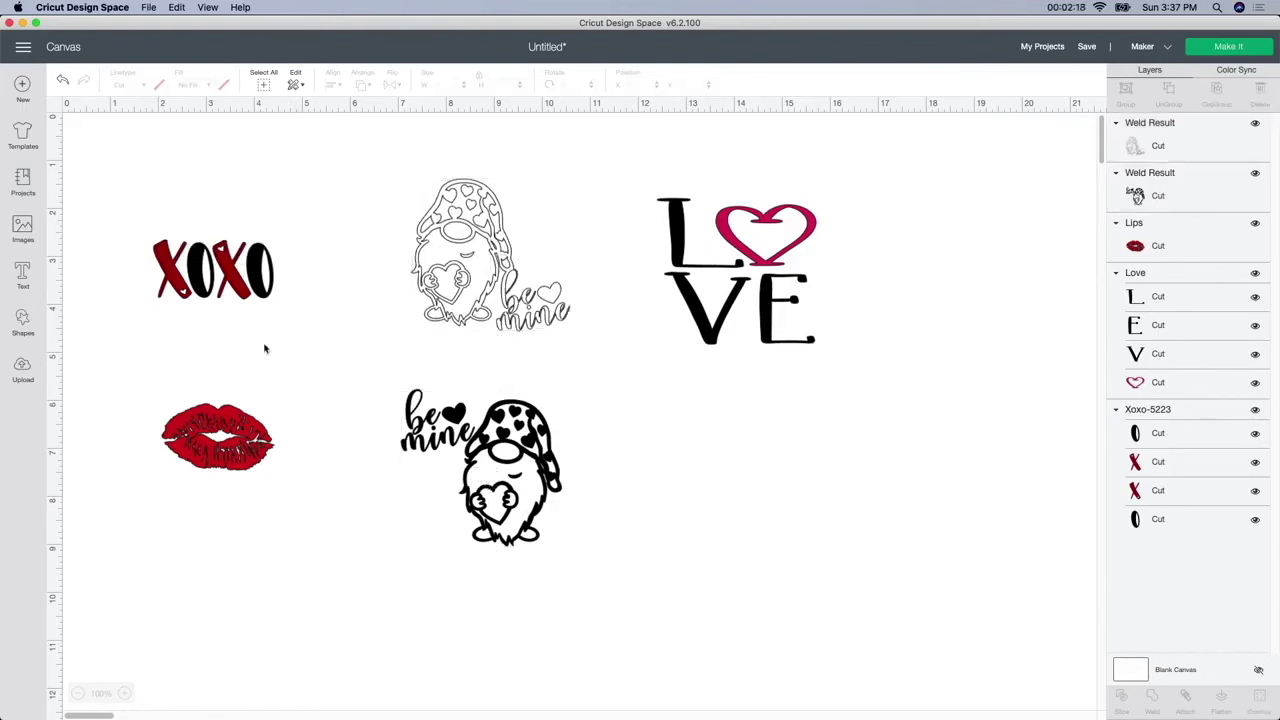
left_click_drag(236, 290, 238, 328)
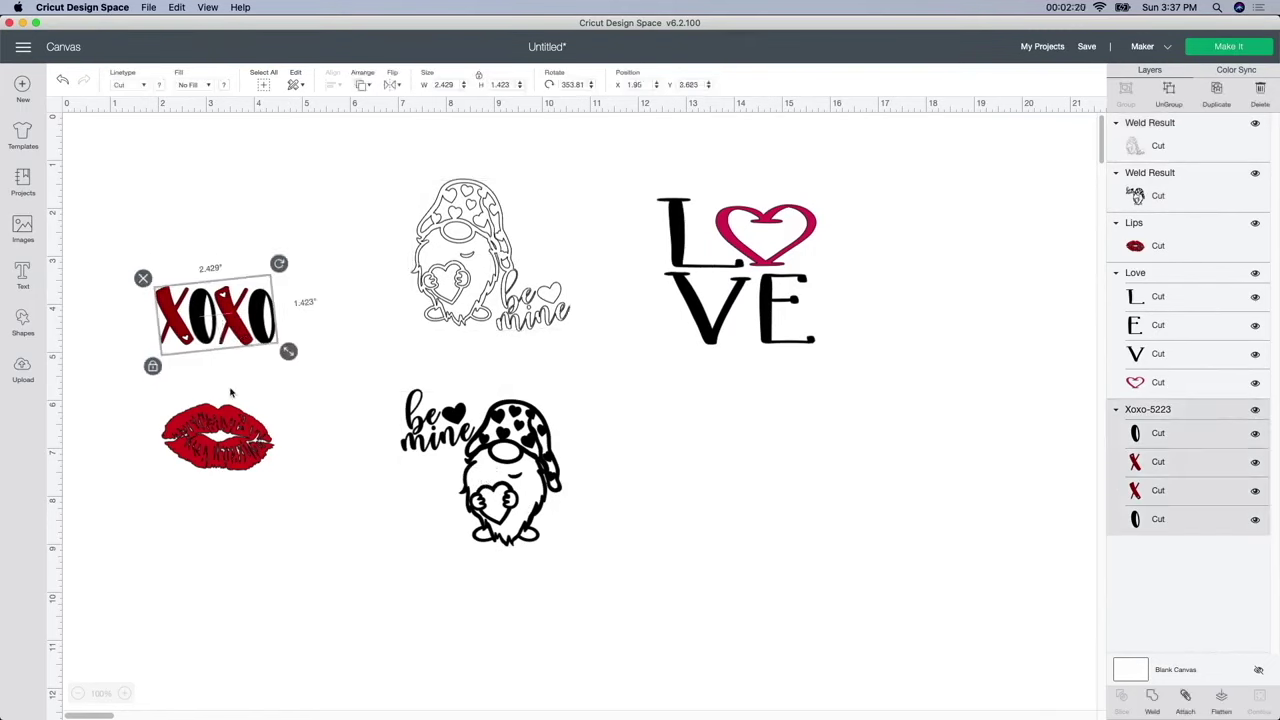
left_click_drag(243, 425, 248, 409)
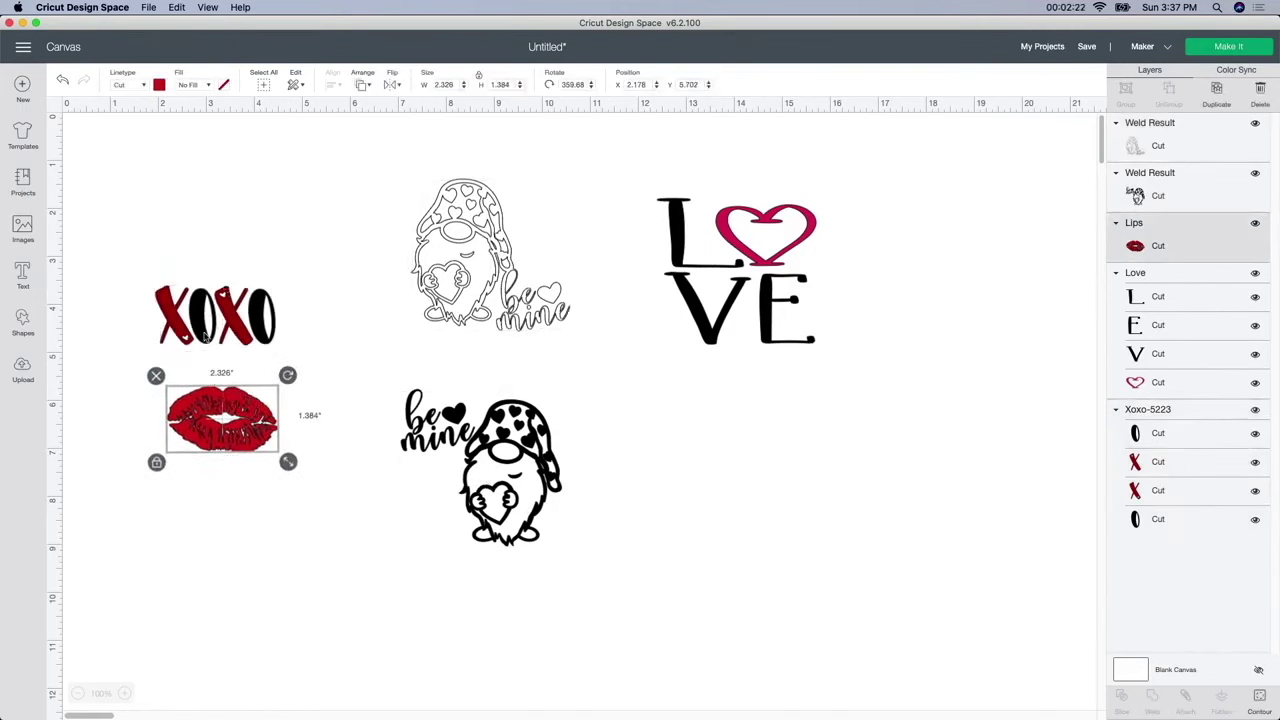
left_click_drag(213, 330, 213, 240)
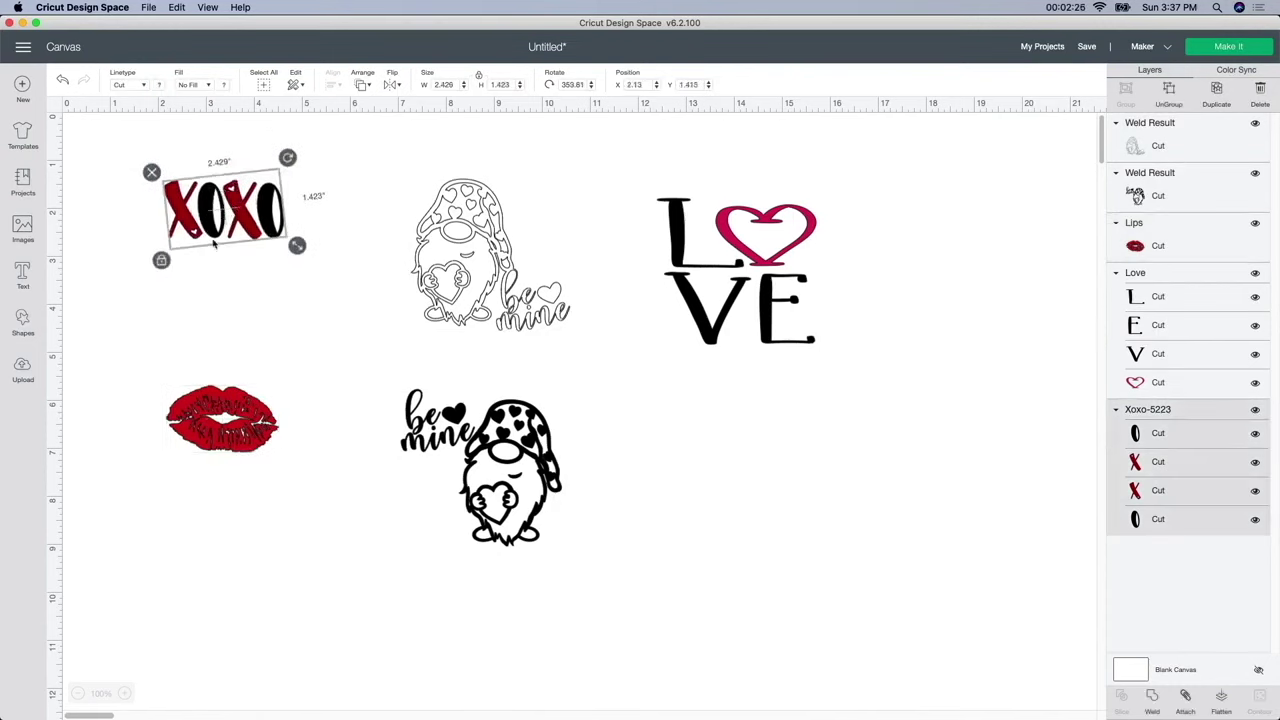
left_click_drag(218, 232, 218, 255)
Place the red lips just beneath XOXO and rotate the pair slightly counter-clockwise
left_click(220, 413)
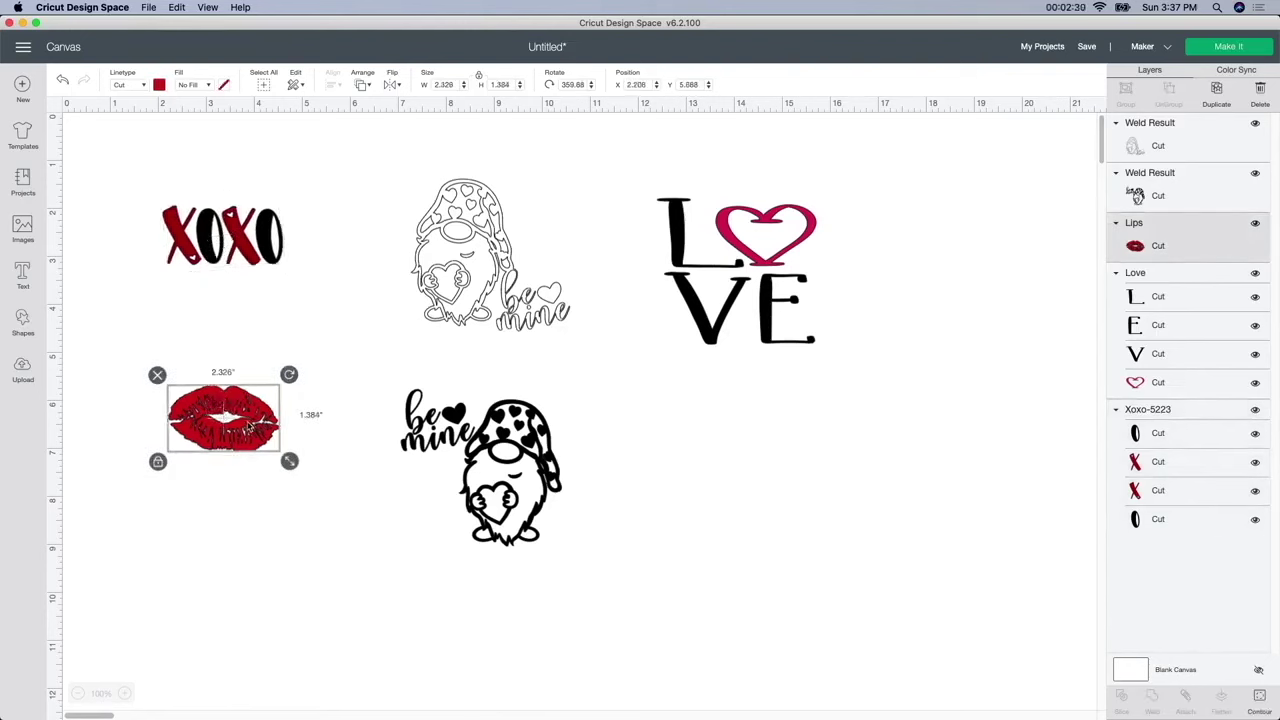
left_click_drag(250, 427, 252, 304)
left_click(212, 410)
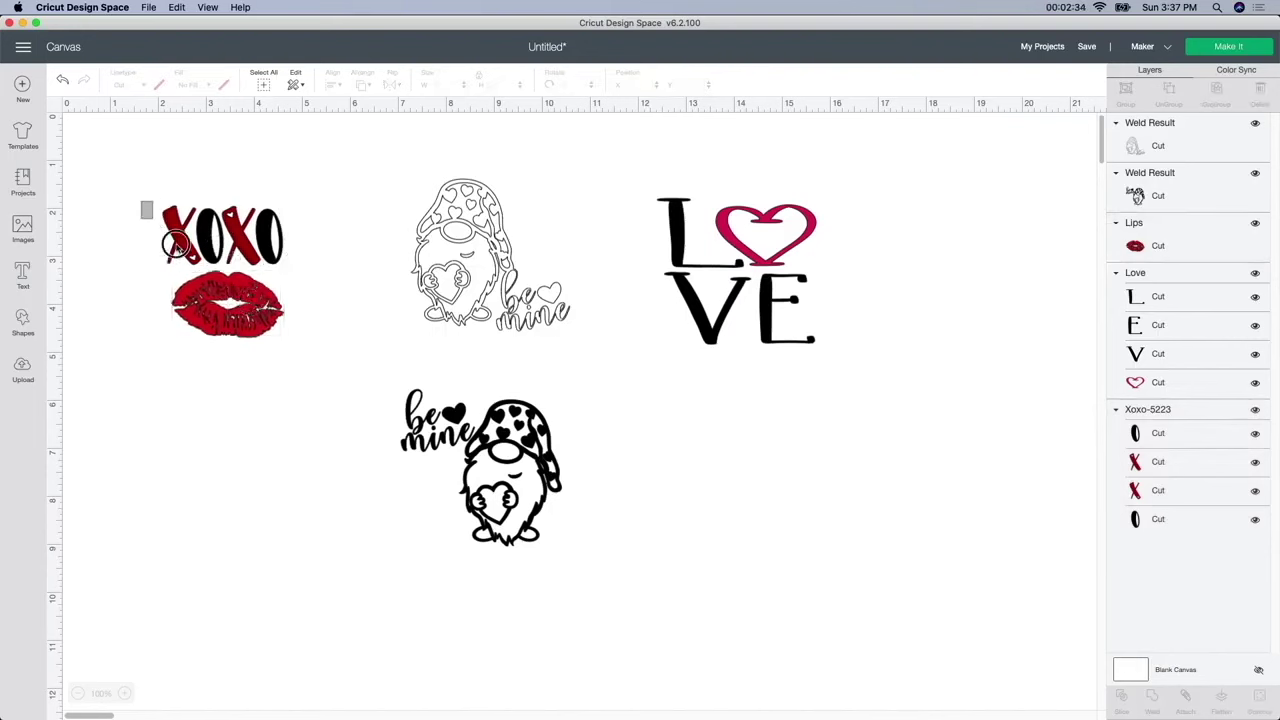
left_click_drag(152, 217, 297, 367)
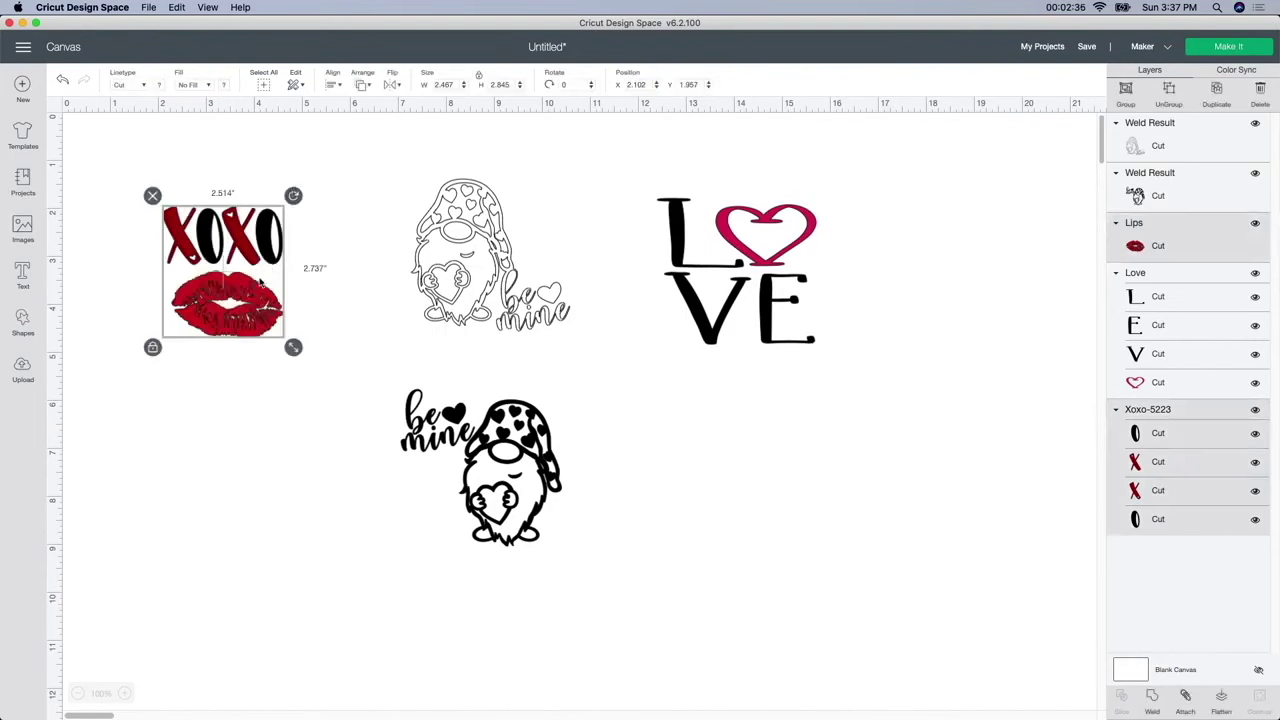
mouse_move(293, 196)
left_mouse_down()
mouse_move(286, 180)
mouse_move(297, 191)
left_mouse_up()
left_click(290, 378)
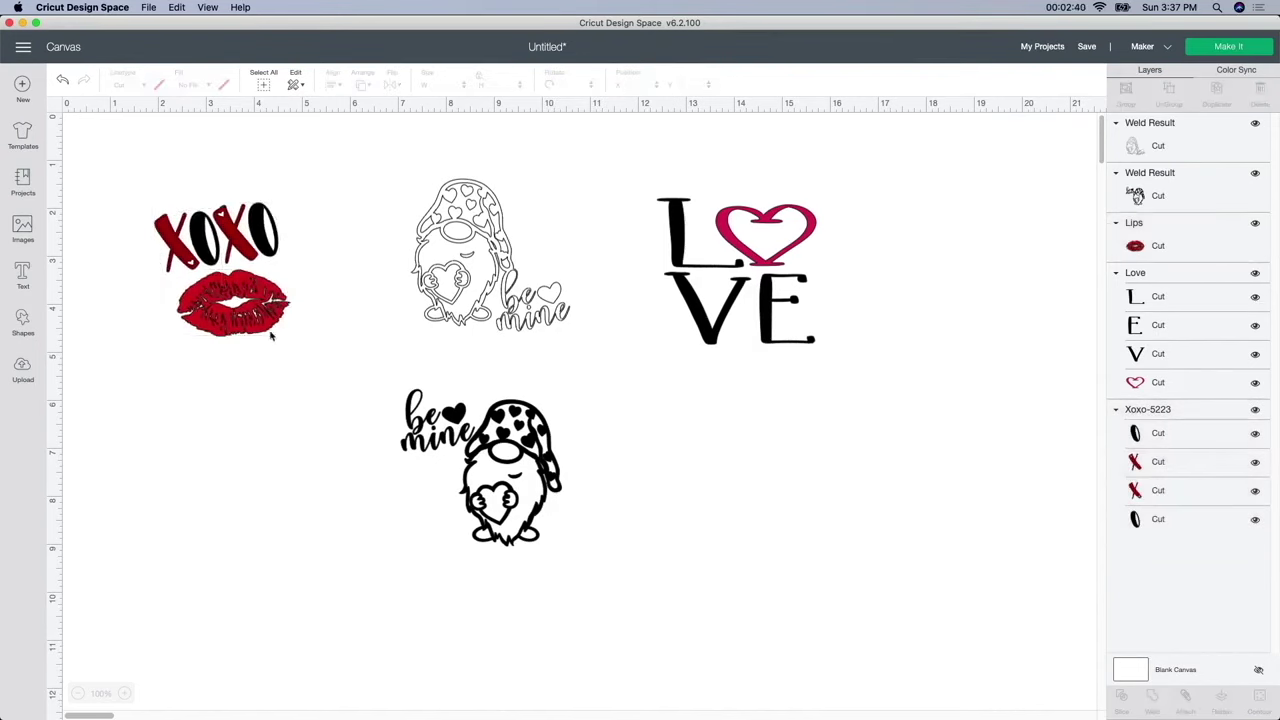
Resize the lips to sit under XOXO and give them a slight tilt
left_click(270, 330)
left_click_drag(304, 336, 252, 318)
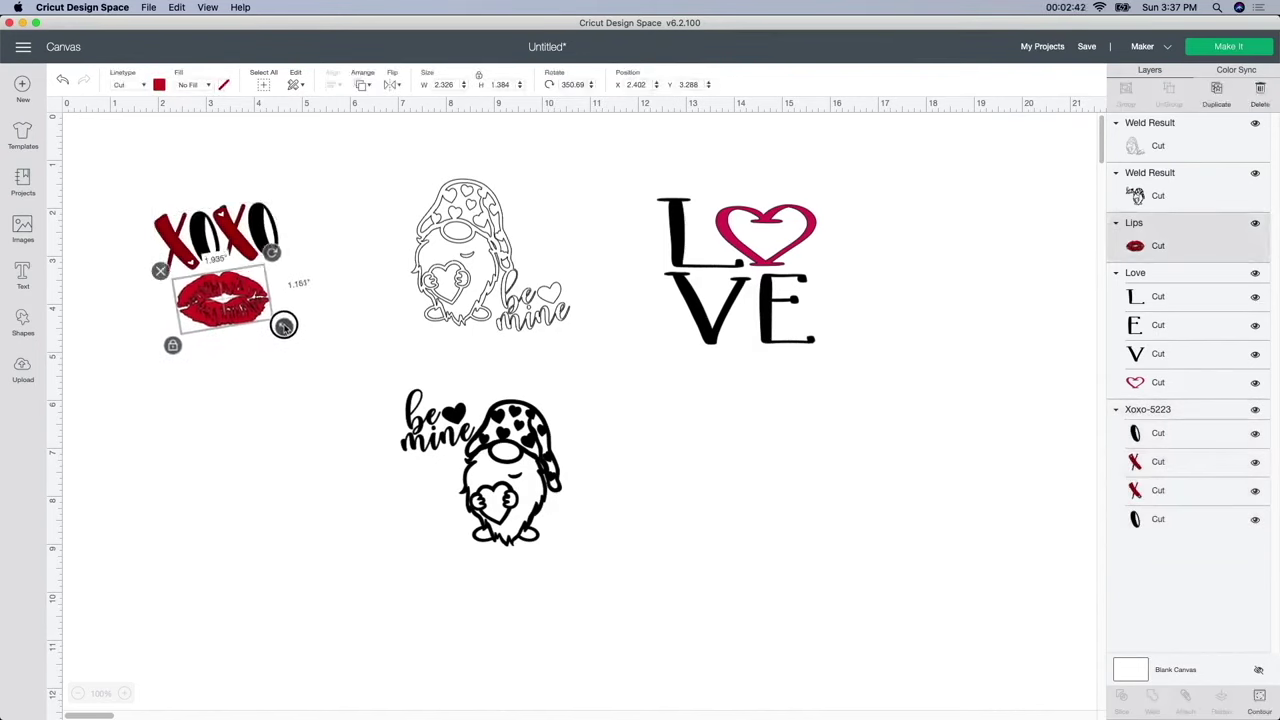
left_click_drag(221, 292, 265, 293)
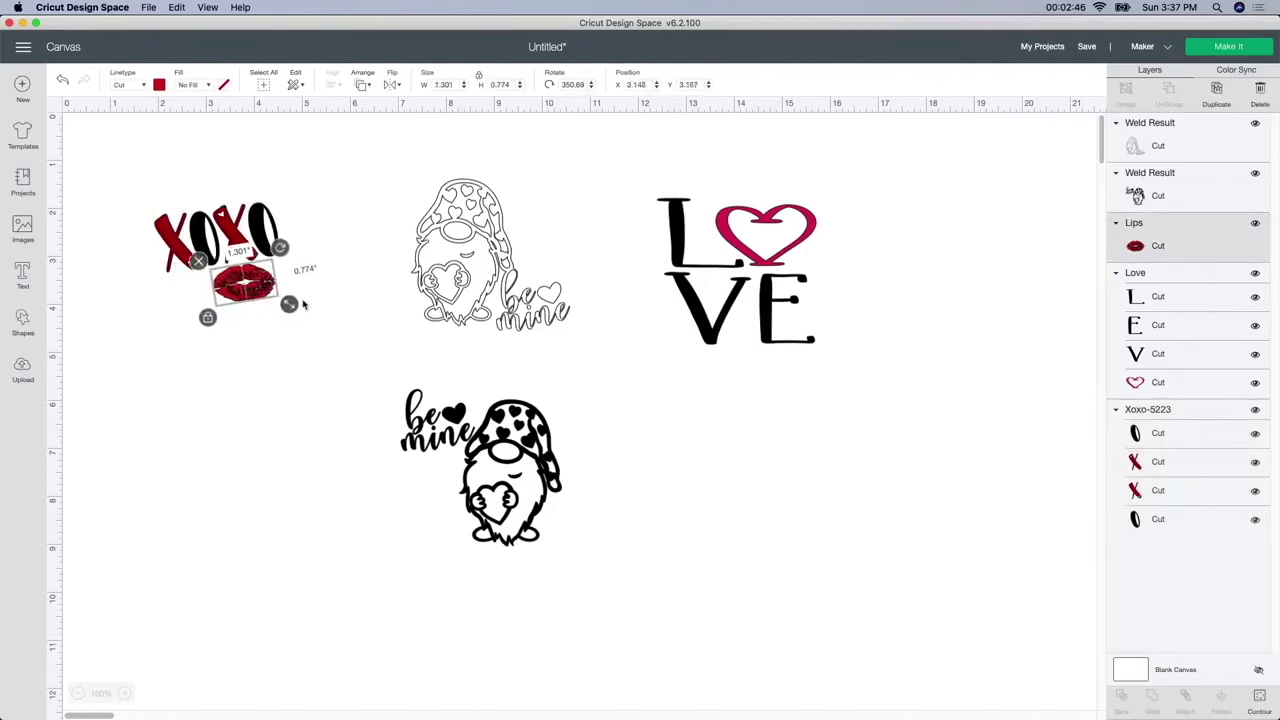
mouse_move(295, 314)
left_mouse_down()
mouse_move(308, 304)
mouse_move(268, 300)
left_mouse_up()
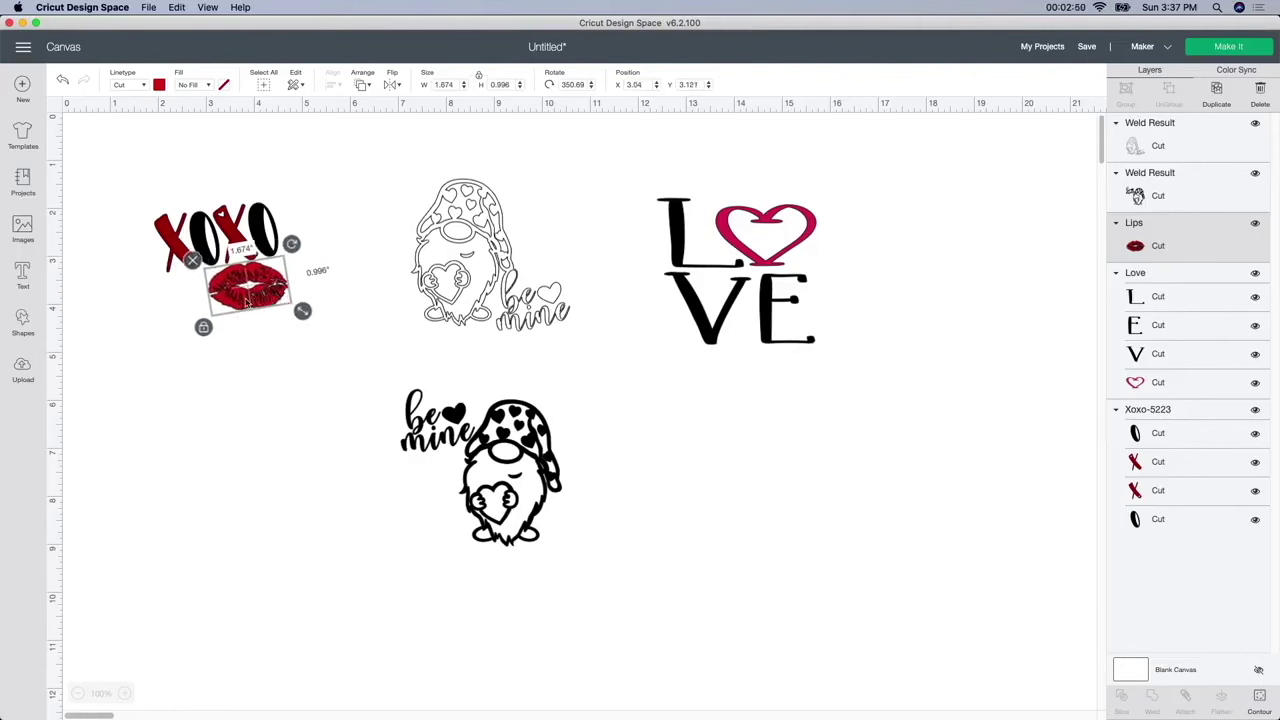
left_click(245, 328)
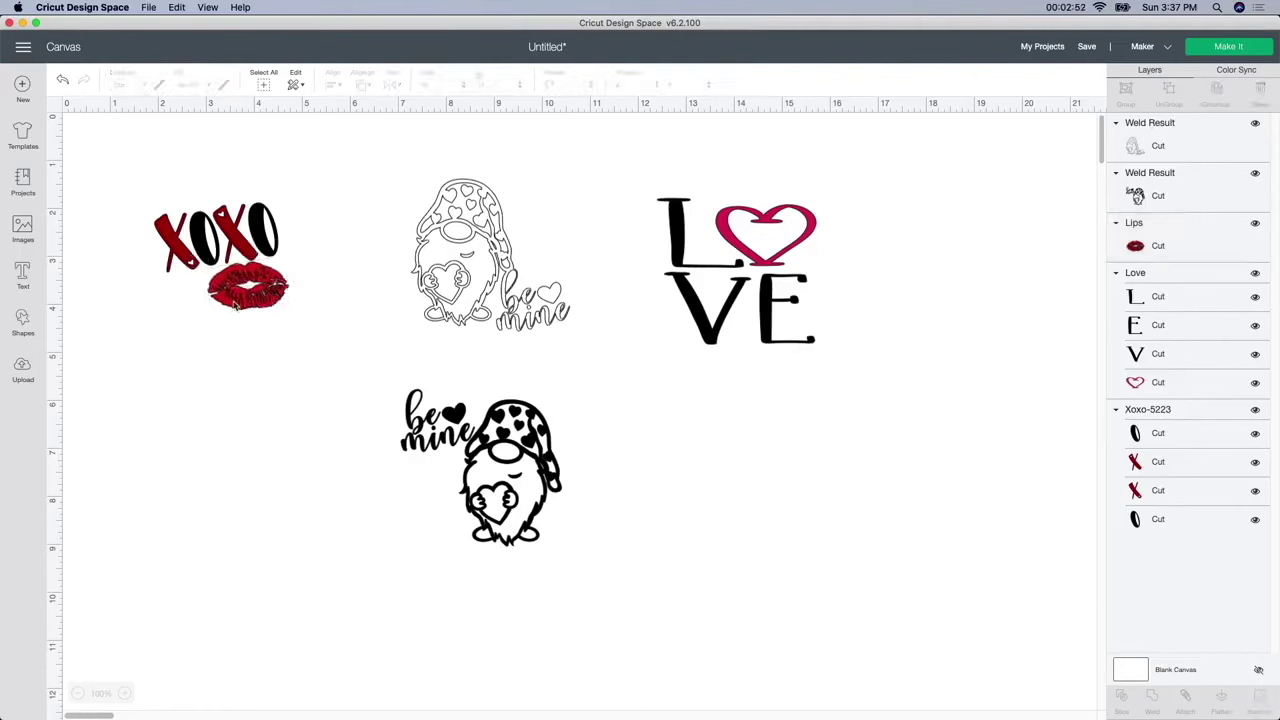
left_click(236, 305)
left_click_drag(290, 330, 312, 326)
left_click(285, 377)
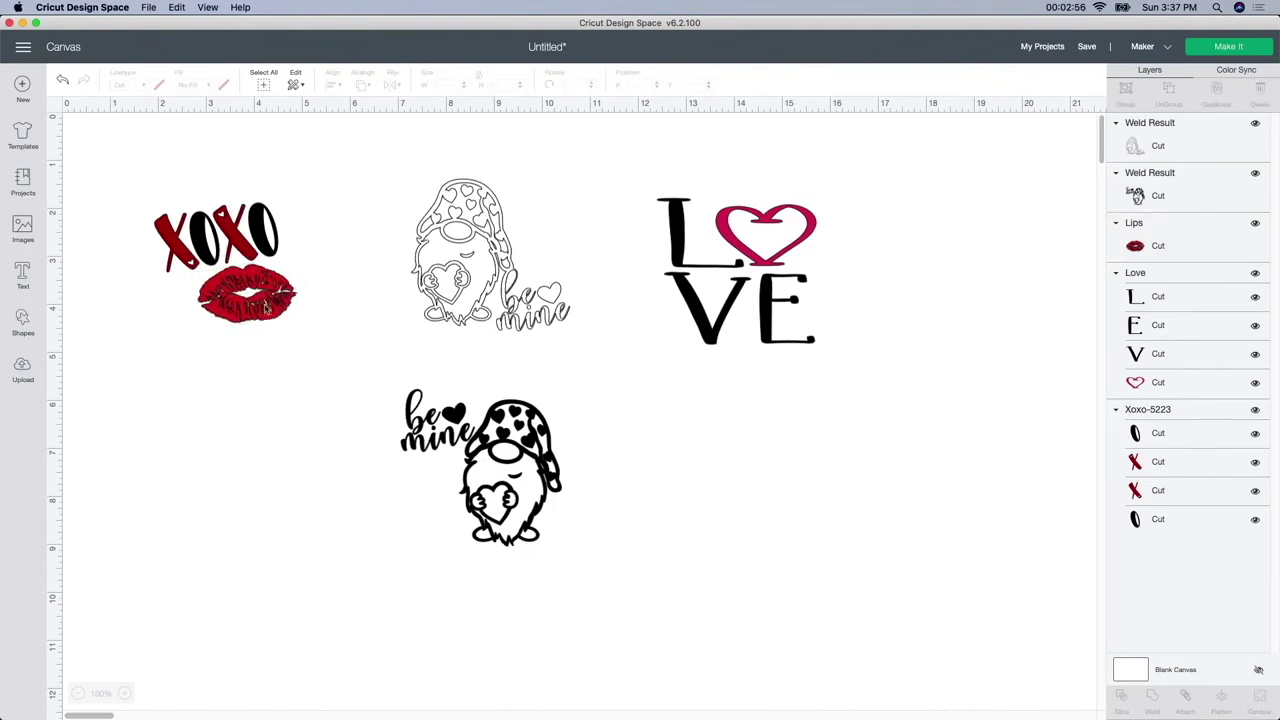
left_click(287, 292)
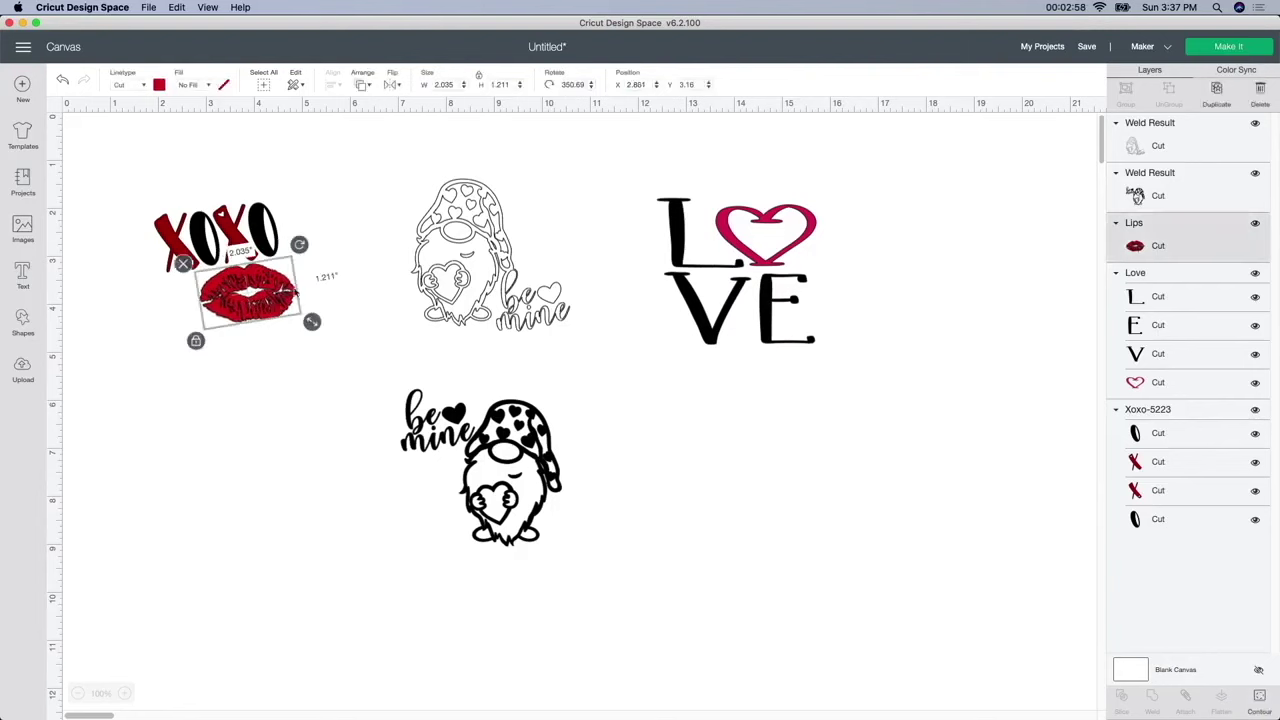
left_click_drag(299, 244, 305, 250)
left_click(295, 370)
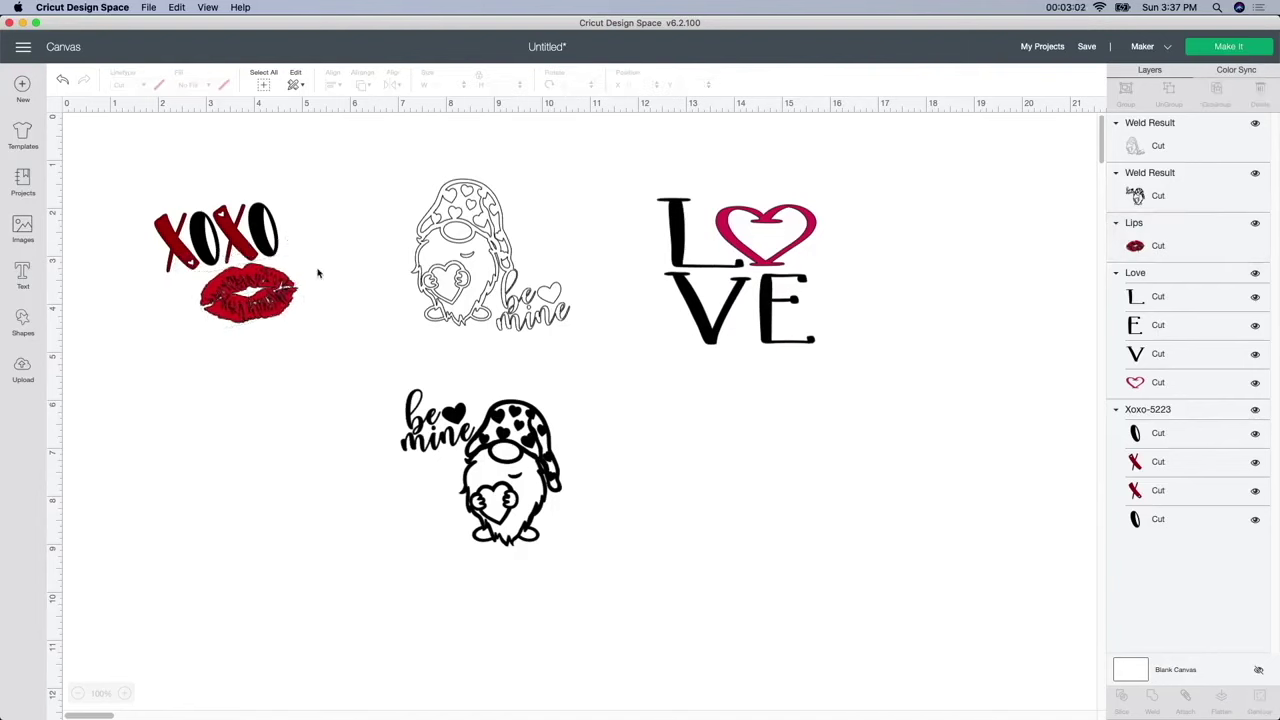
Delete the LOVE design from the canvas
left_click(730, 301)
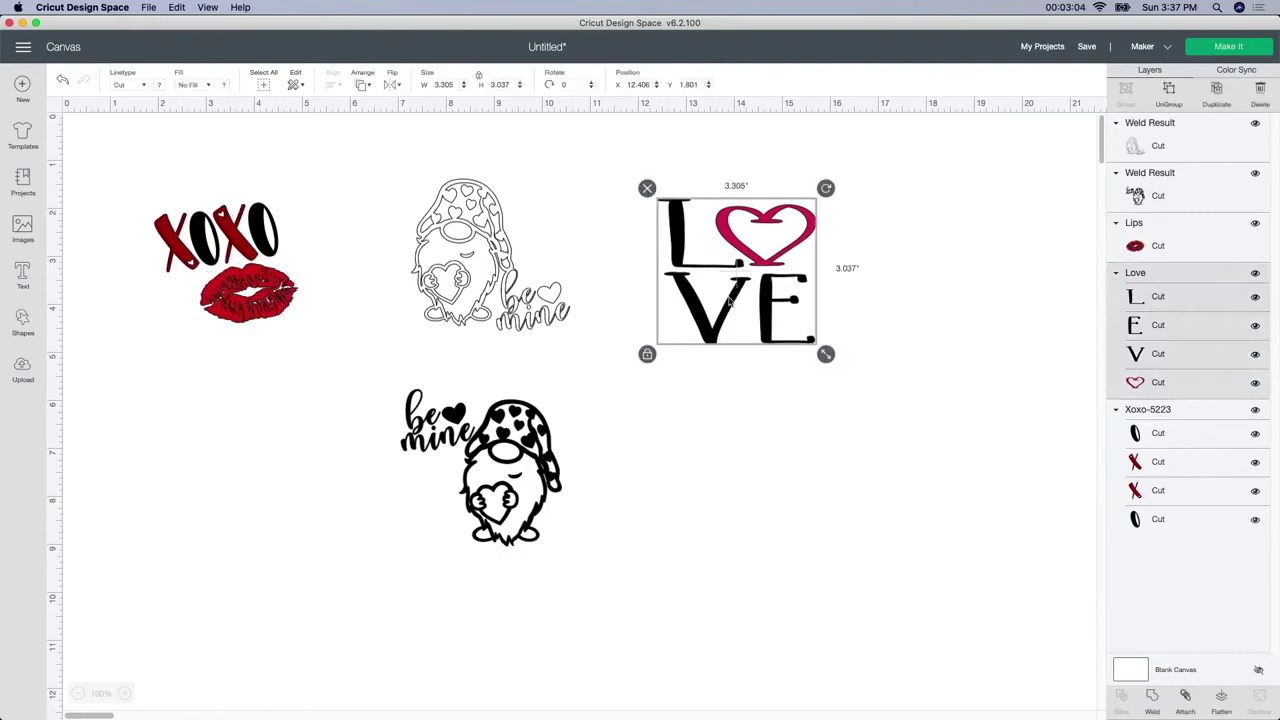
left_click_drag(730, 302, 745, 283)
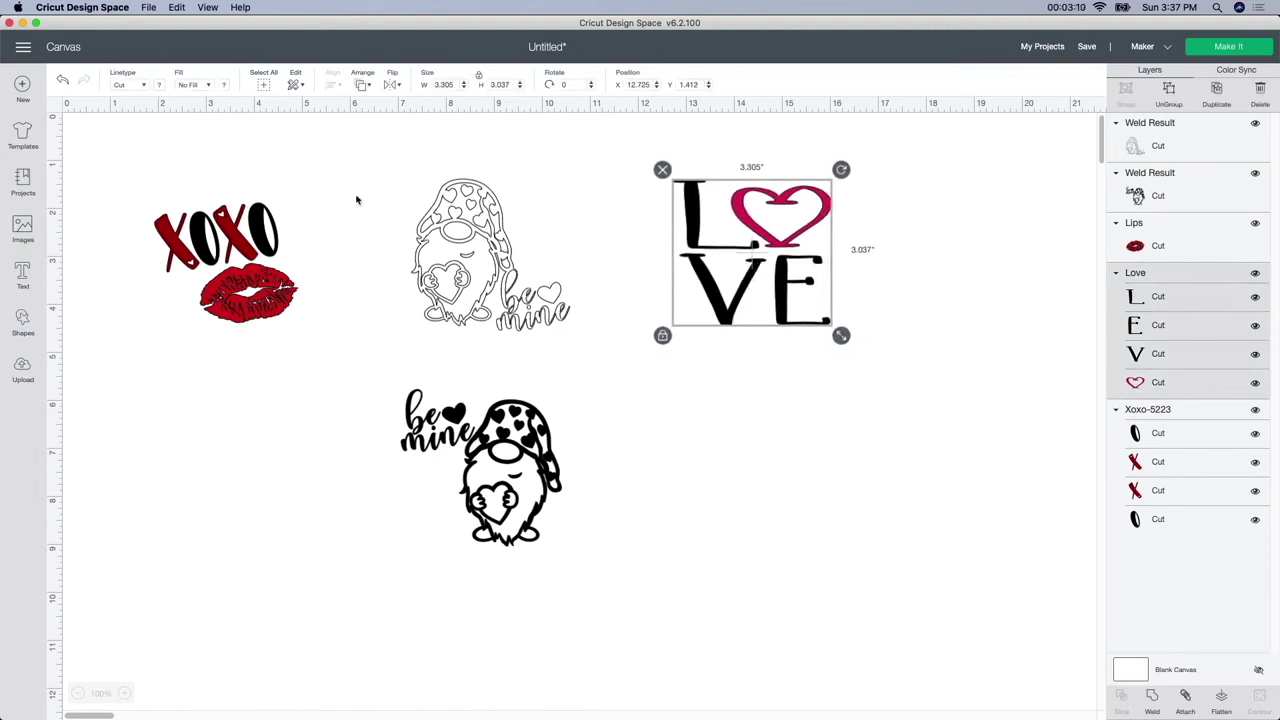
left_click(662, 170)
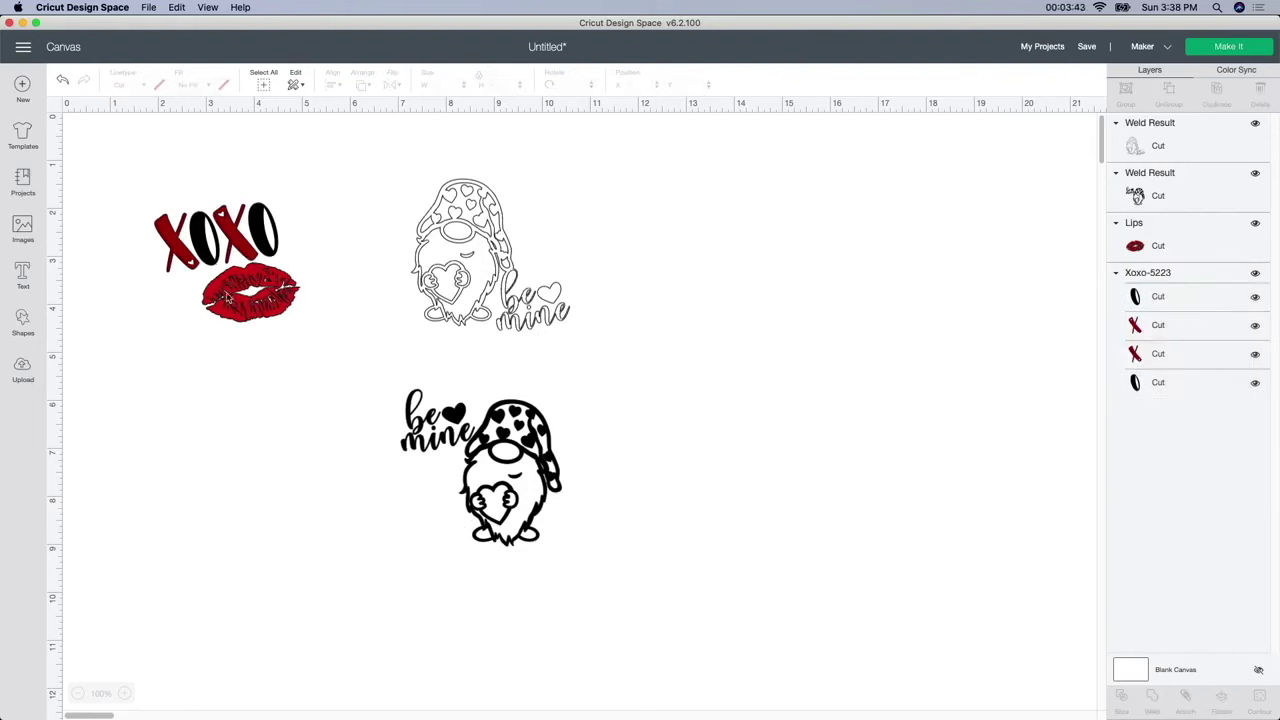
left_click(180, 258)
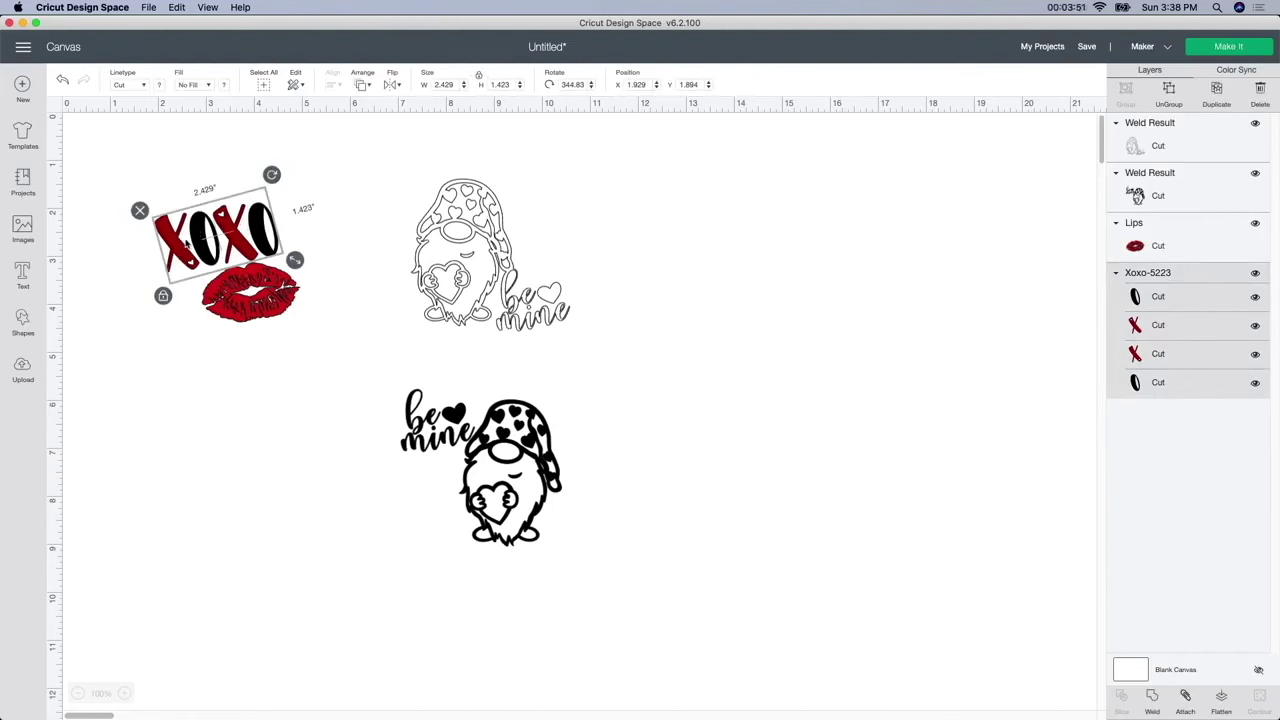
Ungroup XOXO into separate letters and check both X's are red
left_click(1177, 104)
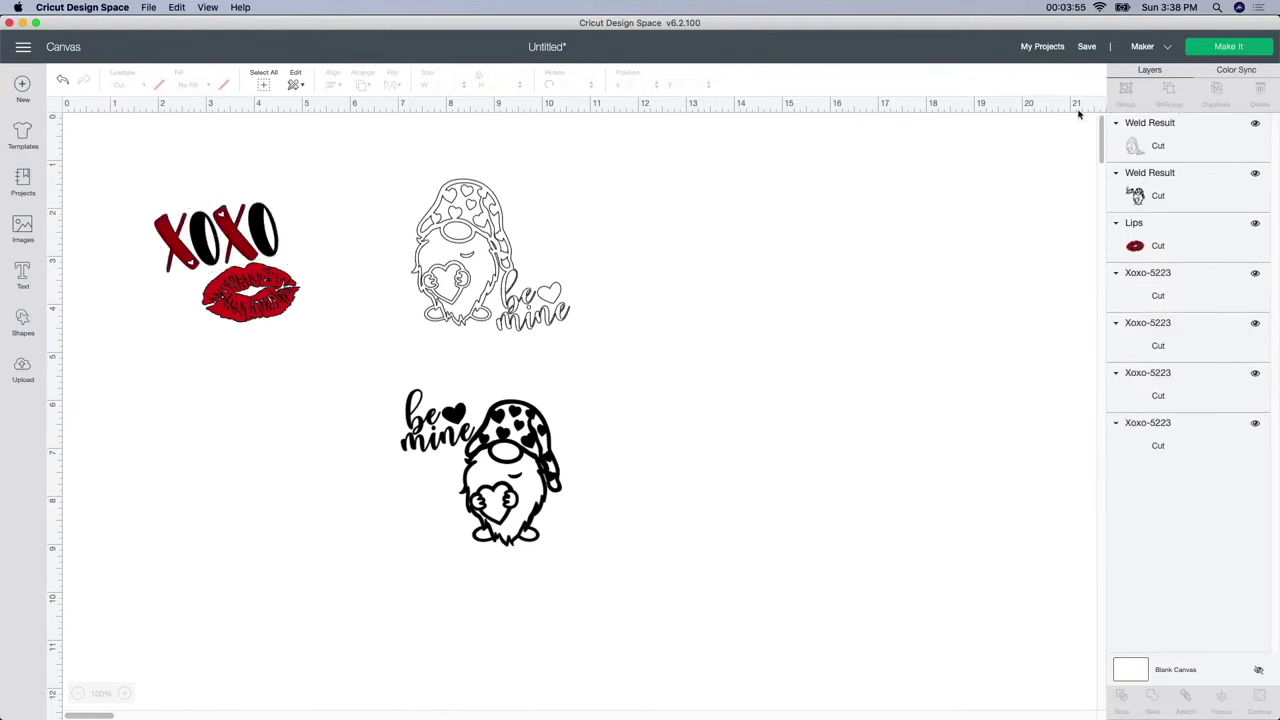
left_click(183, 265)
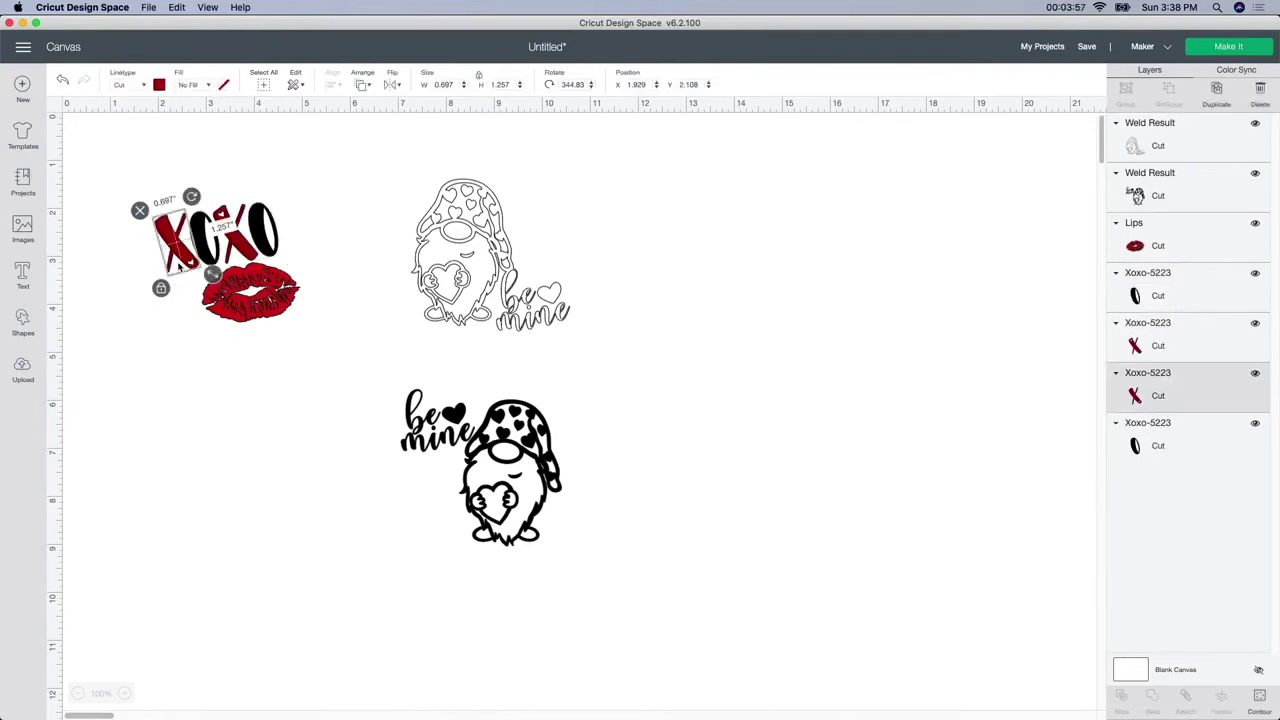
left_click(238, 250, "shift")
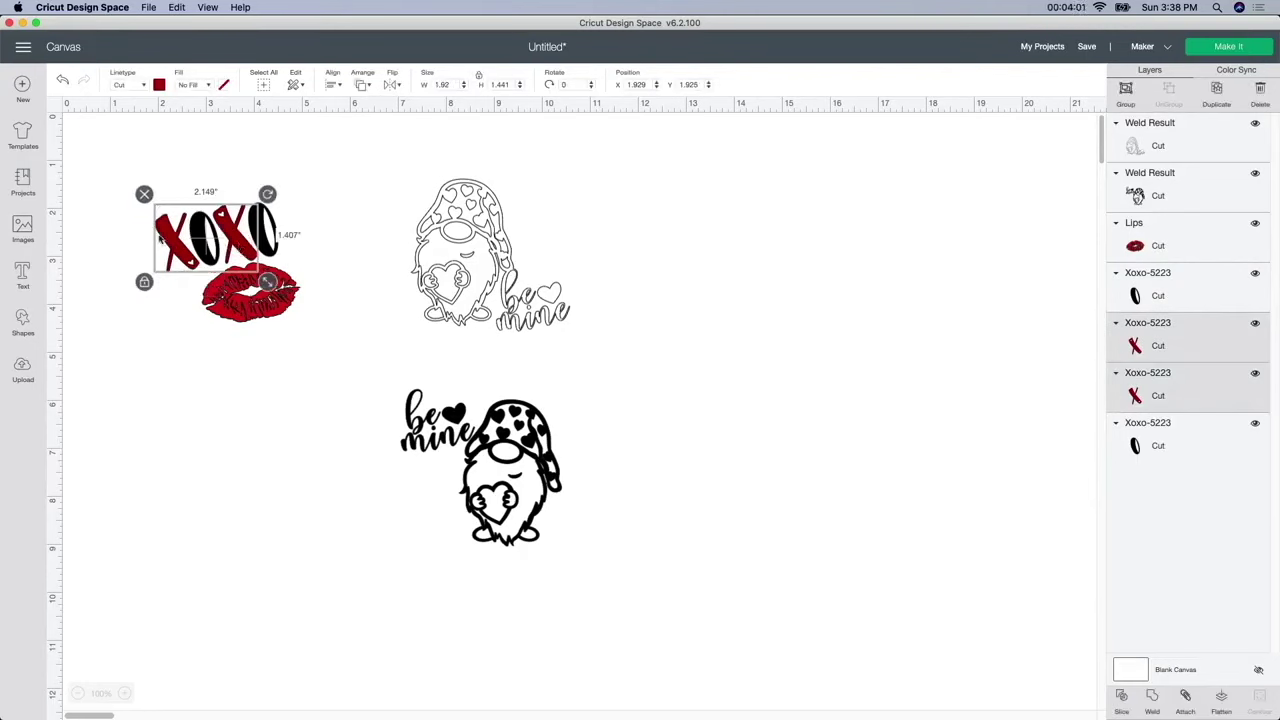
left_click(160, 88)
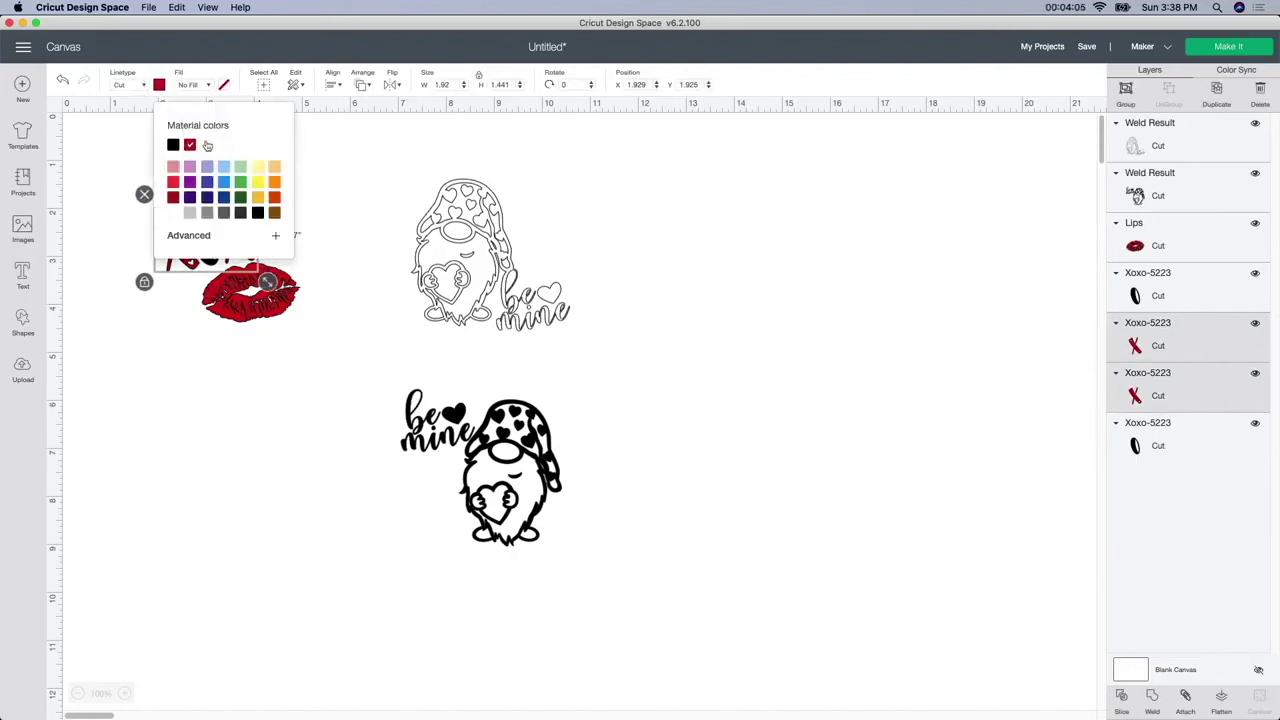
left_click(283, 351)
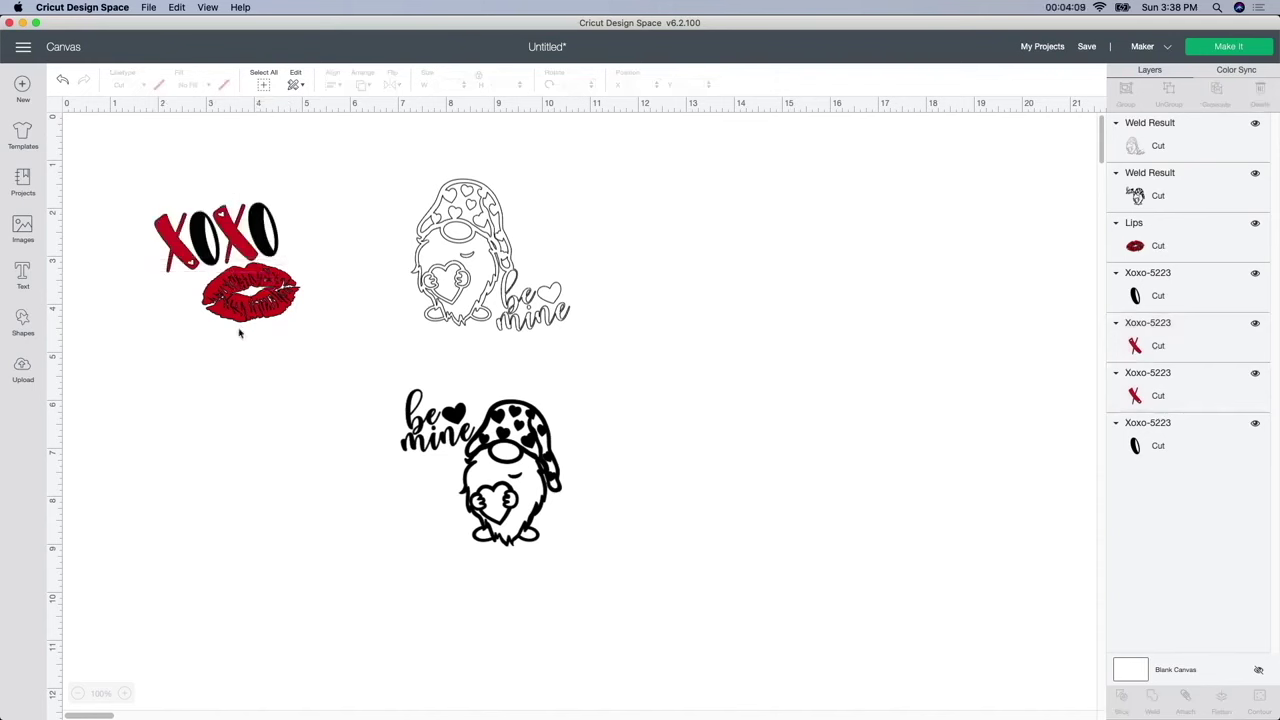
left_click(218, 305)
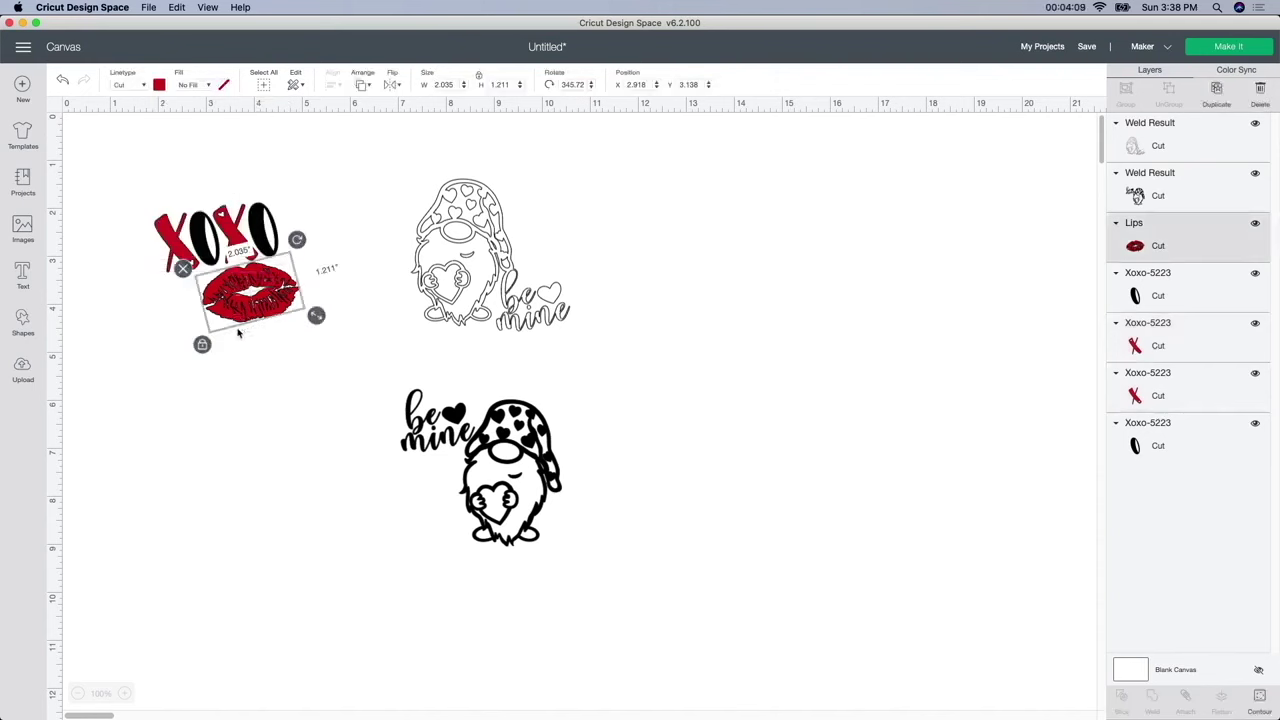
Try selecting the individual XOXO letters and the lips together
left_click(171, 241)
left_click(234, 244)
left_click(262, 232)
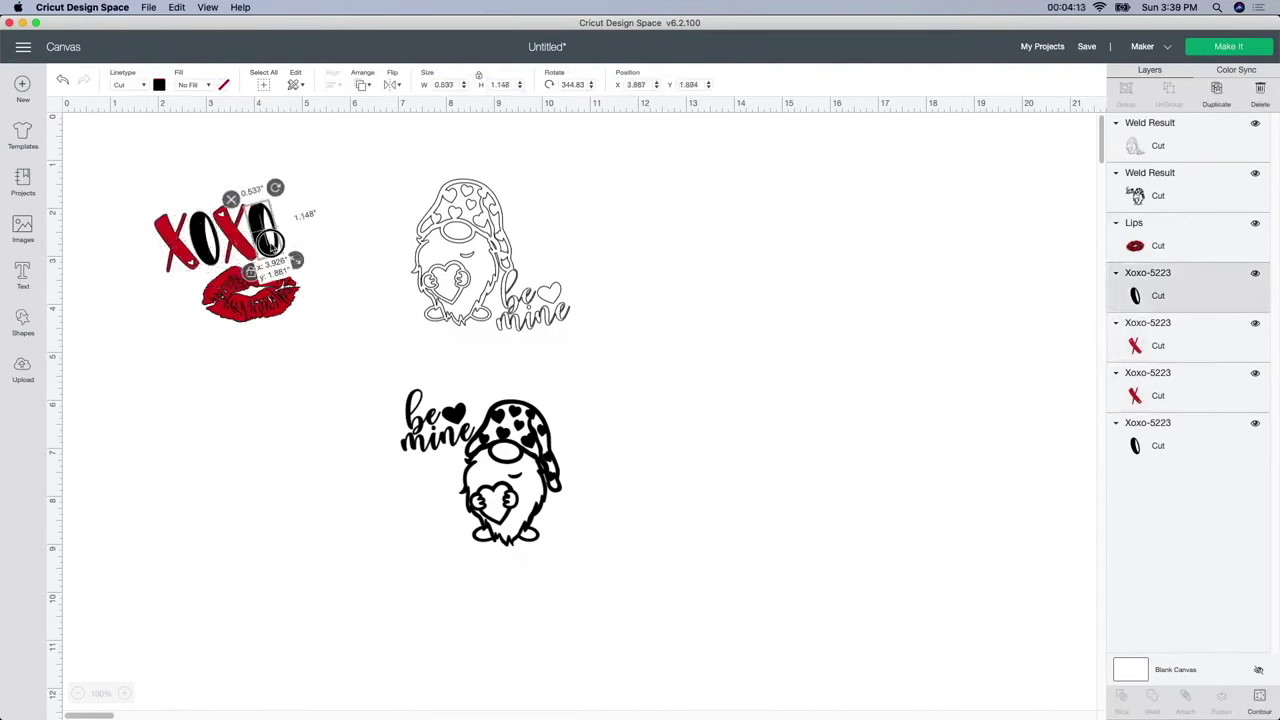
left_click_drag(141, 186, 293, 345)
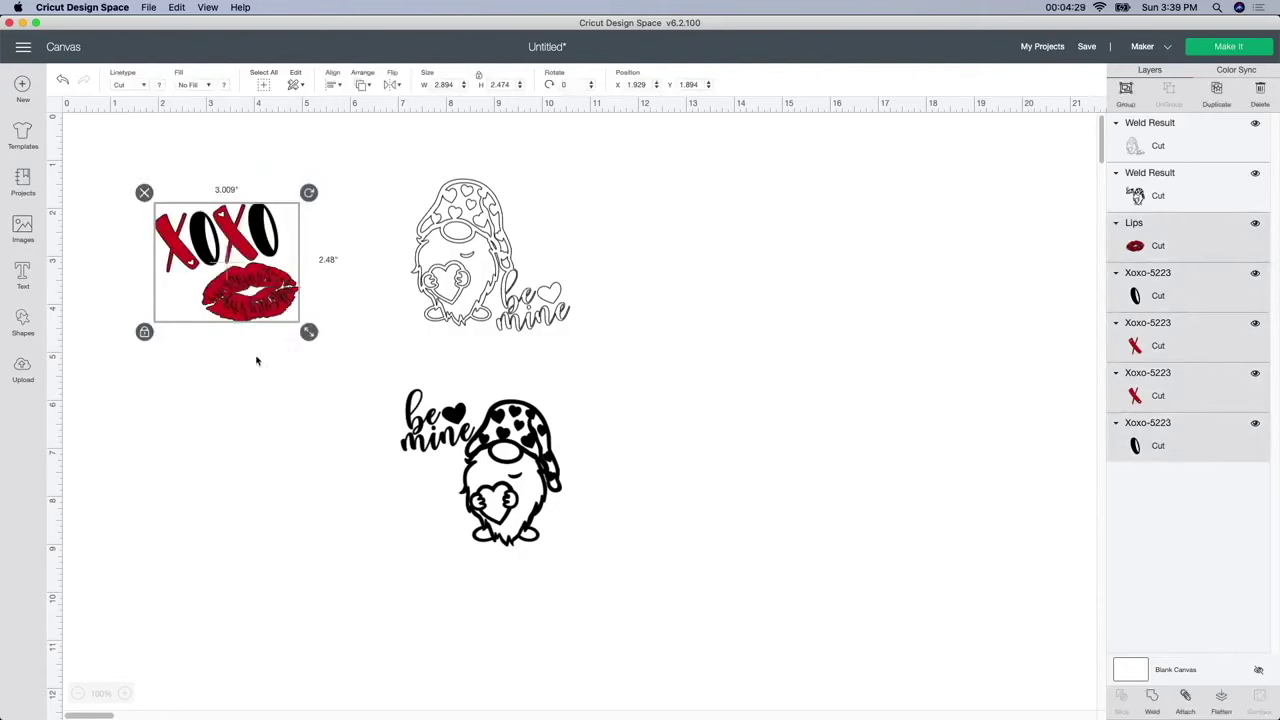
left_click(256, 360)
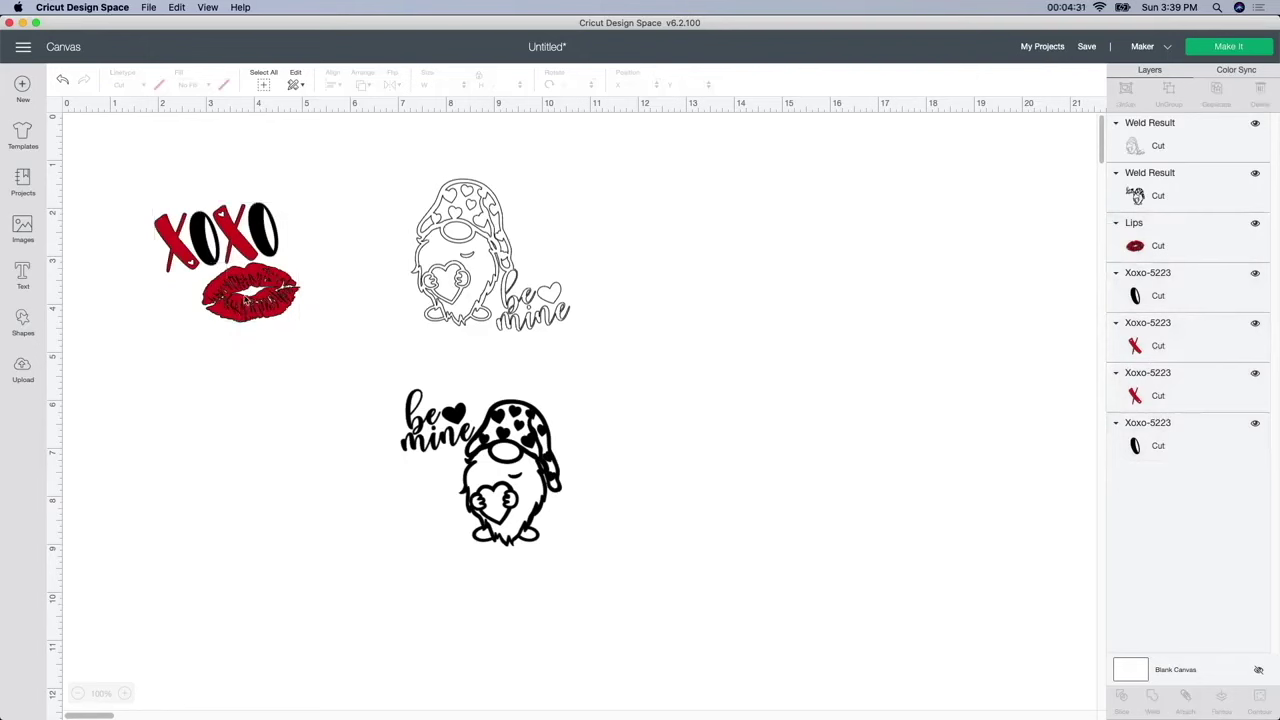
left_click(177, 265)
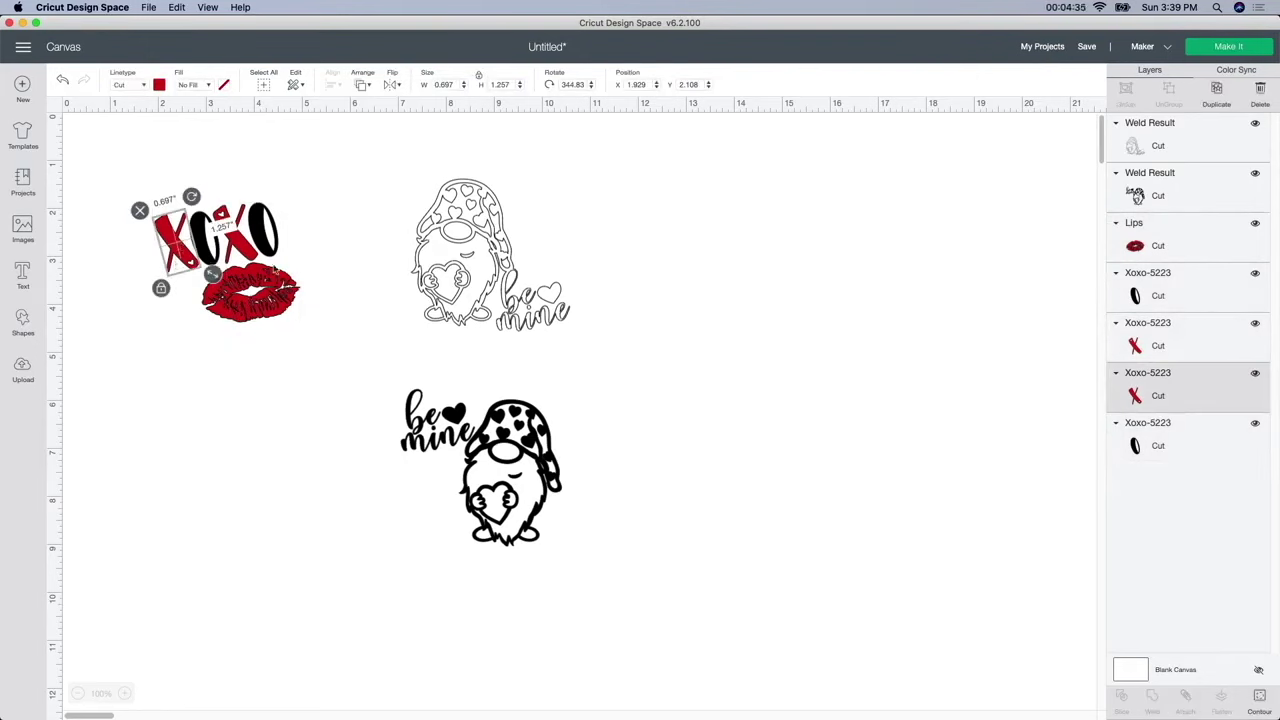
left_click(224, 376)
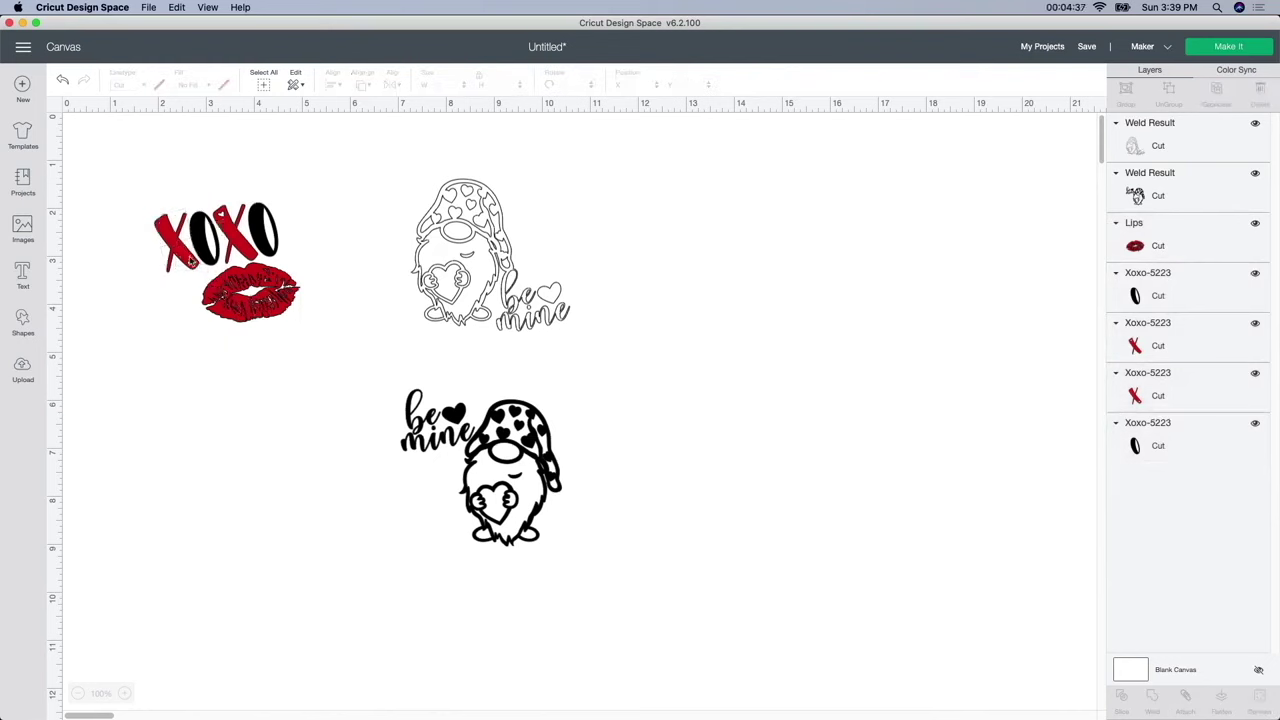
Attach XOXO and the lips, then undo to keep the separate red and black colours
left_click(233, 278)
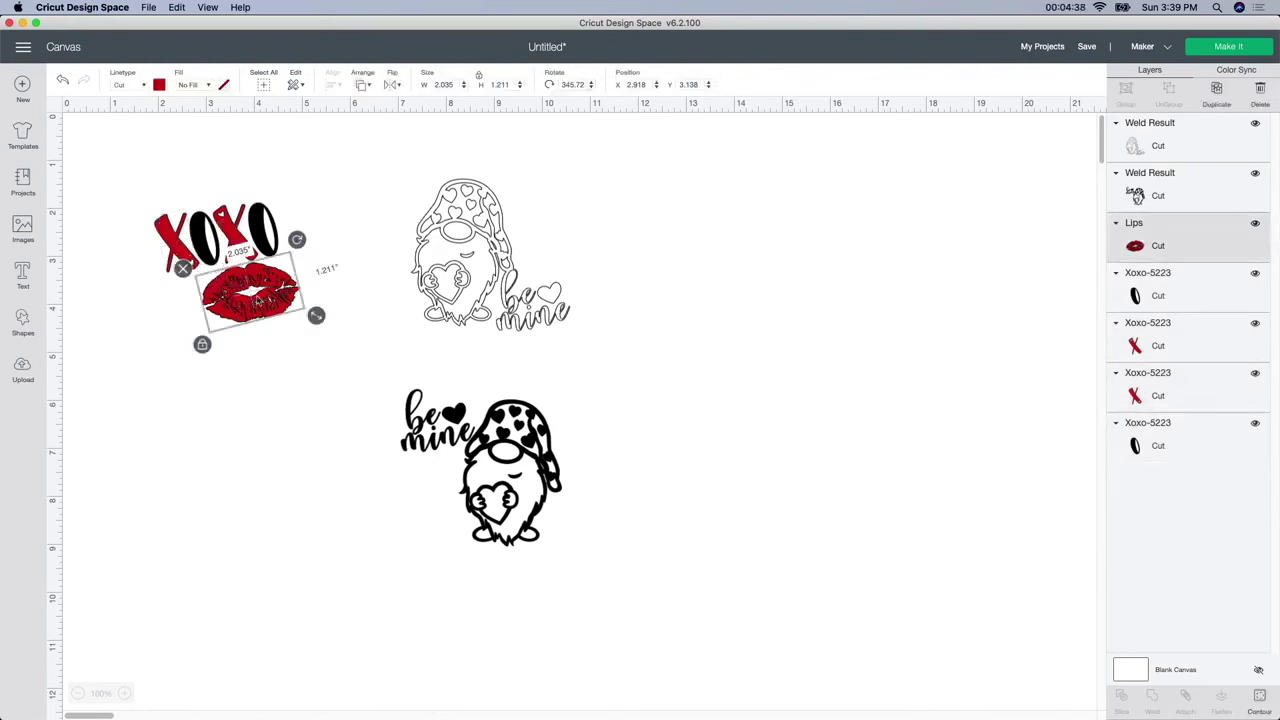
left_click(234, 414)
left_click_drag(128, 186, 293, 329)
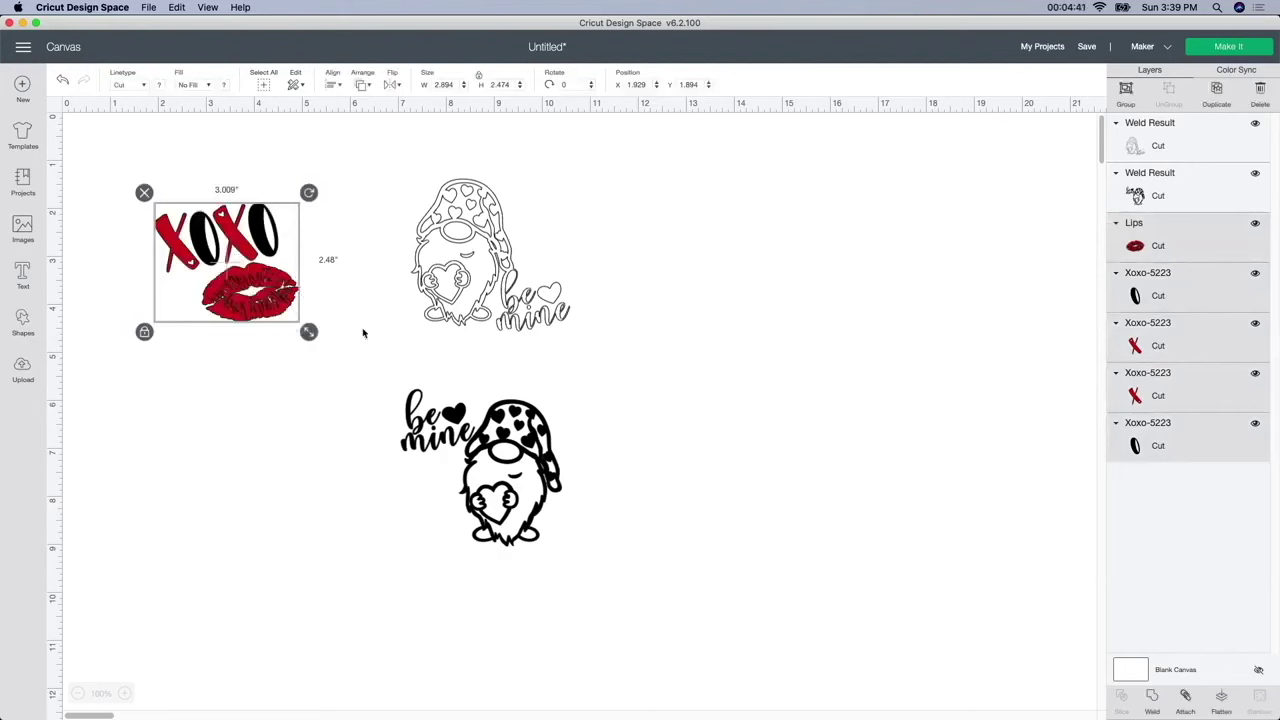
left_click(1183, 698)
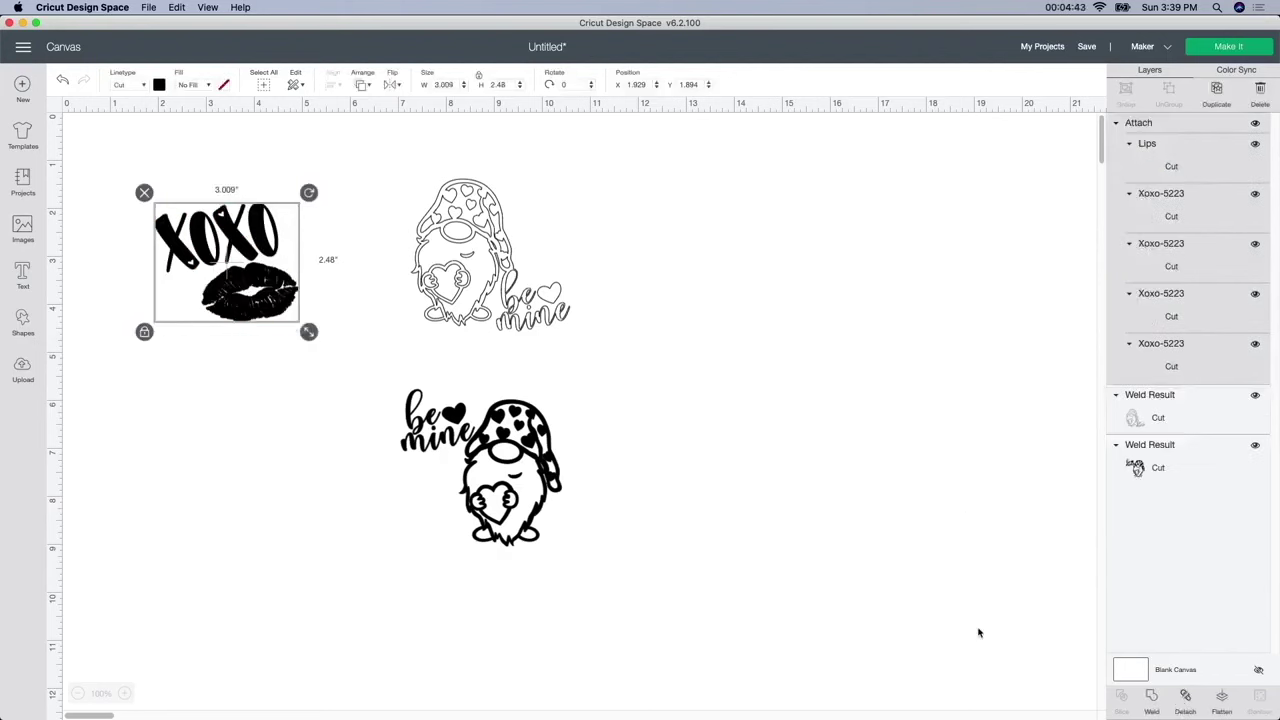
left_click(62, 84)
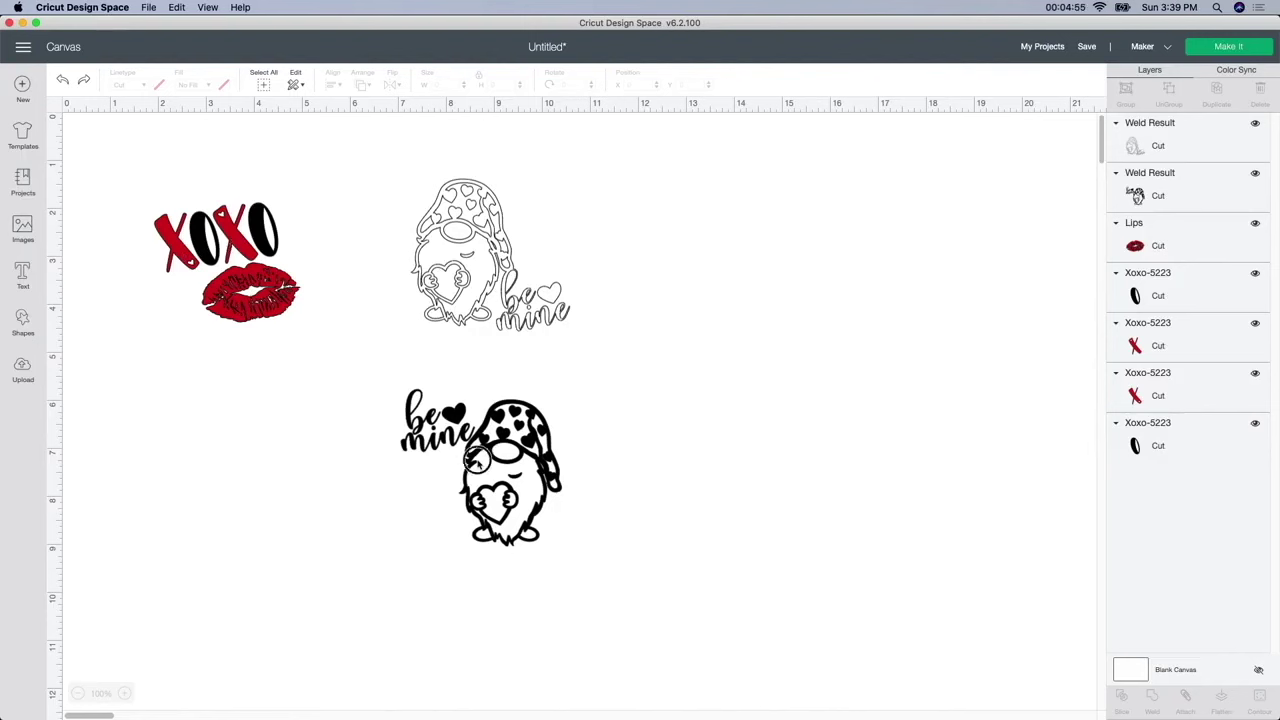
left_click(480, 462)
Marquee-select the upper outlined gnome, which measures 3.304 × 3.163 in
left_click(334, 394)
left_click_drag(394, 180, 605, 350)
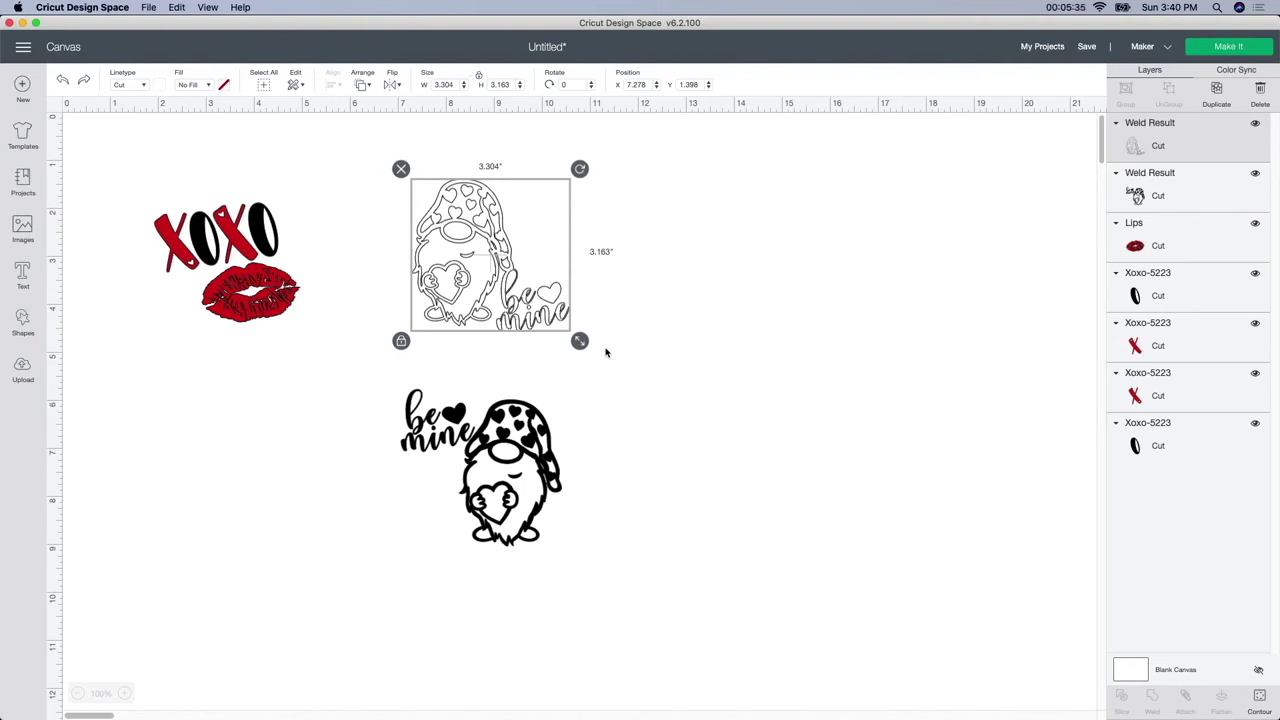
Unlock proportions and resize the outlined gnome to 3.5 × 3.5 in
left_click(479, 76)
type("3.5")
key("Tab")
type("3")
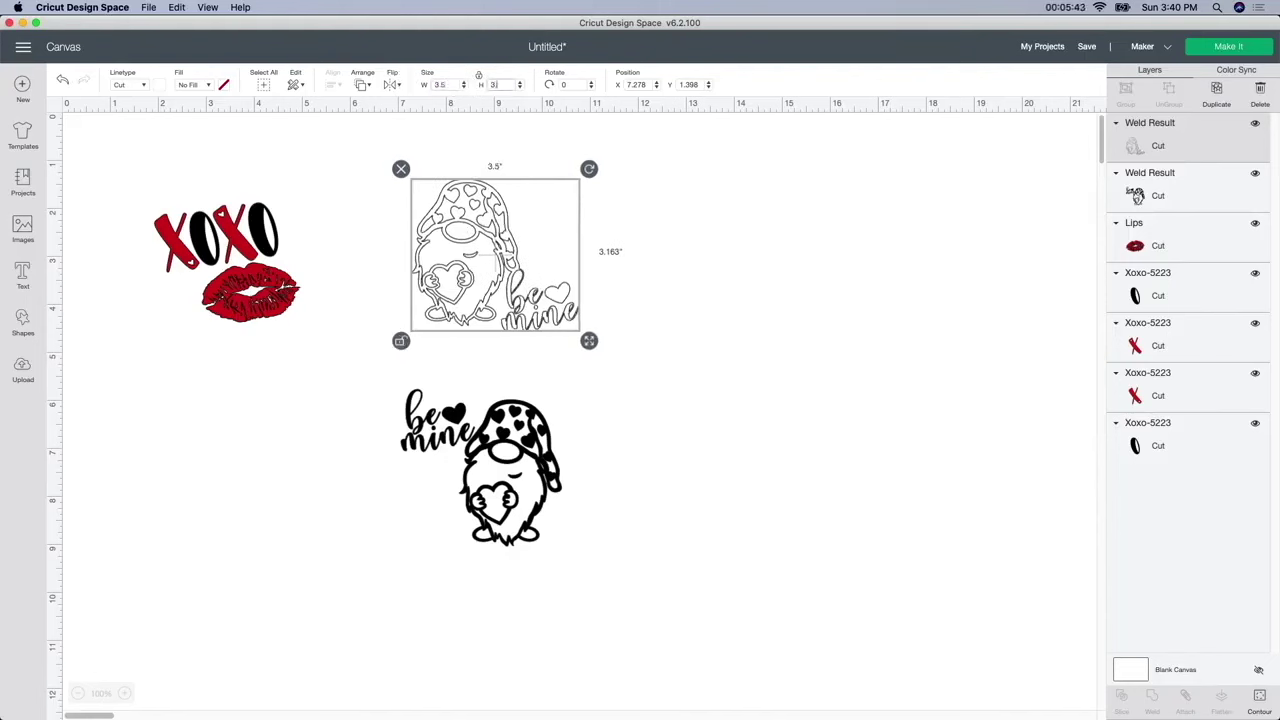
key("Return")
left_click(684, 288)
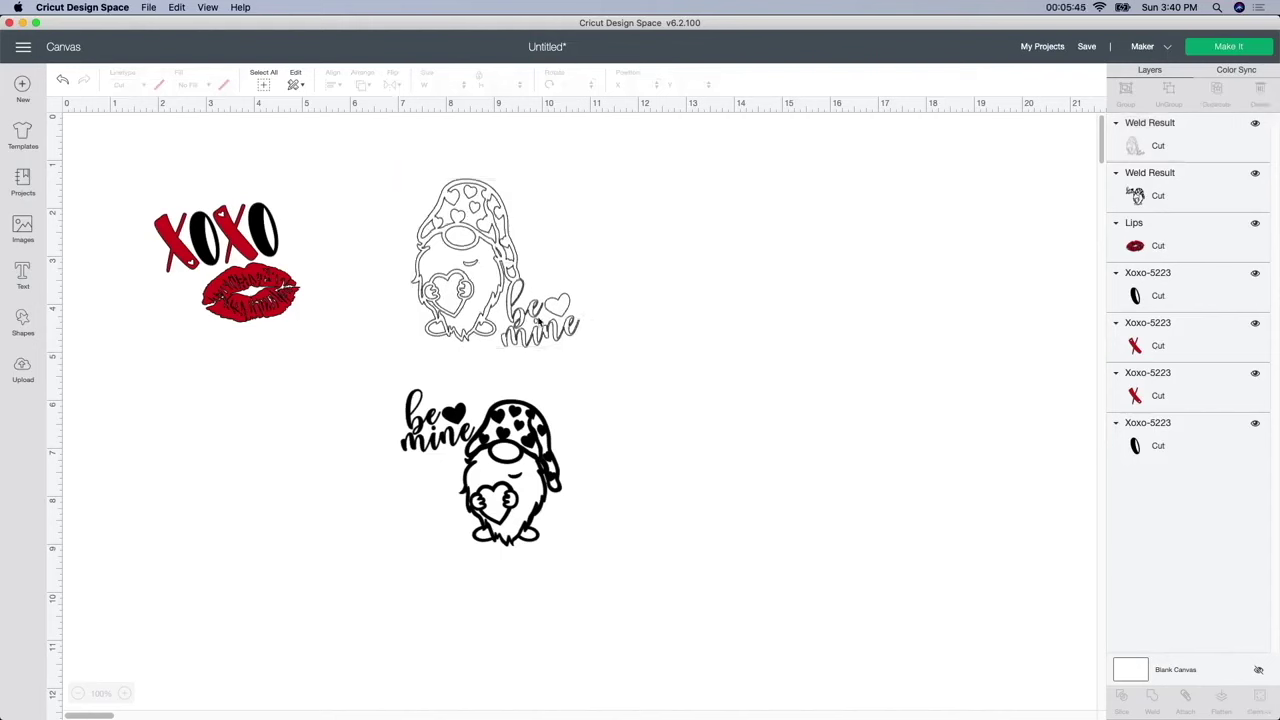
left_click(537, 320)
left_click(686, 292)
Set the black 'be mine' gnome to 3.5 in wide and move it beside the white gnome
left_click(535, 456)
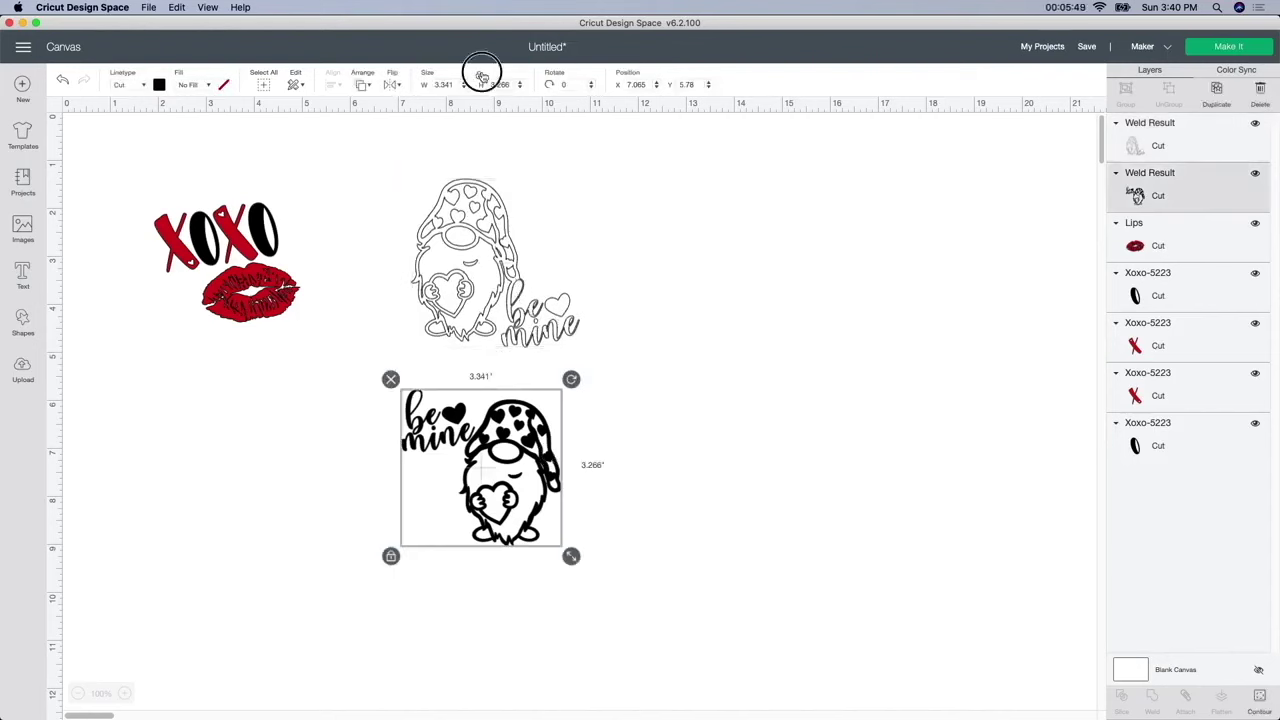
left_click(445, 84)
type("3.5")
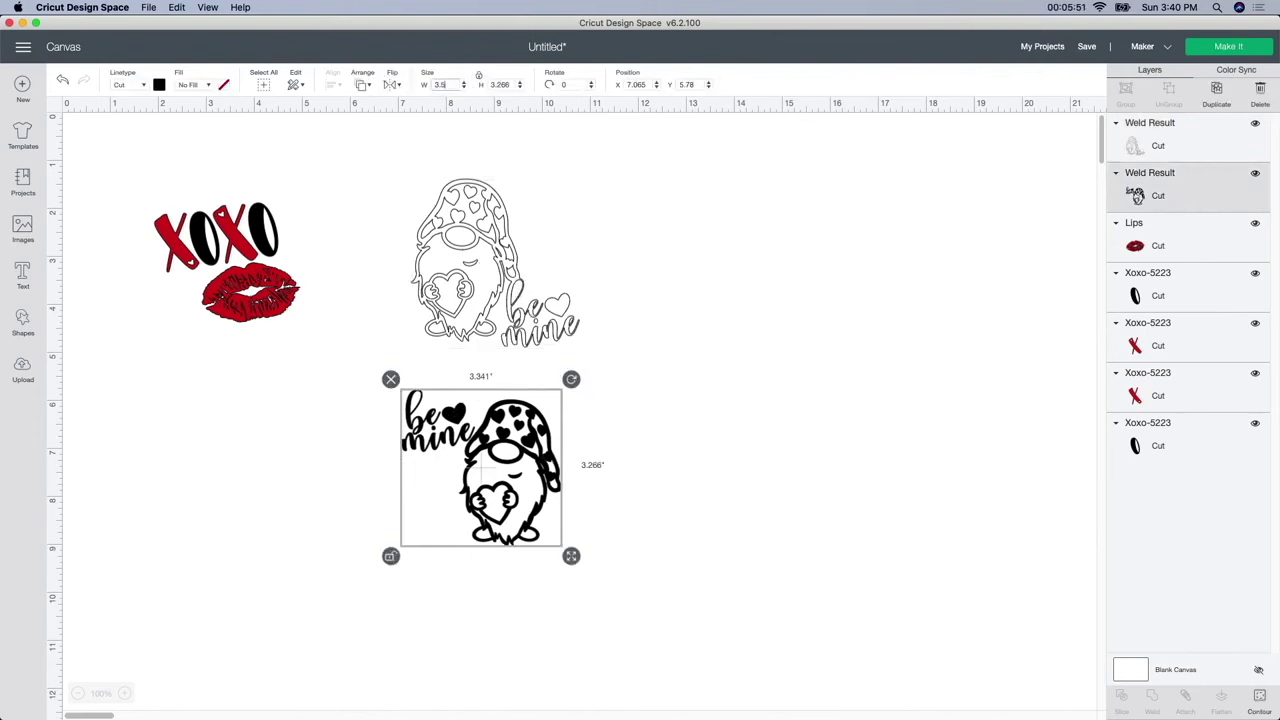
key("Tab")
type("3")
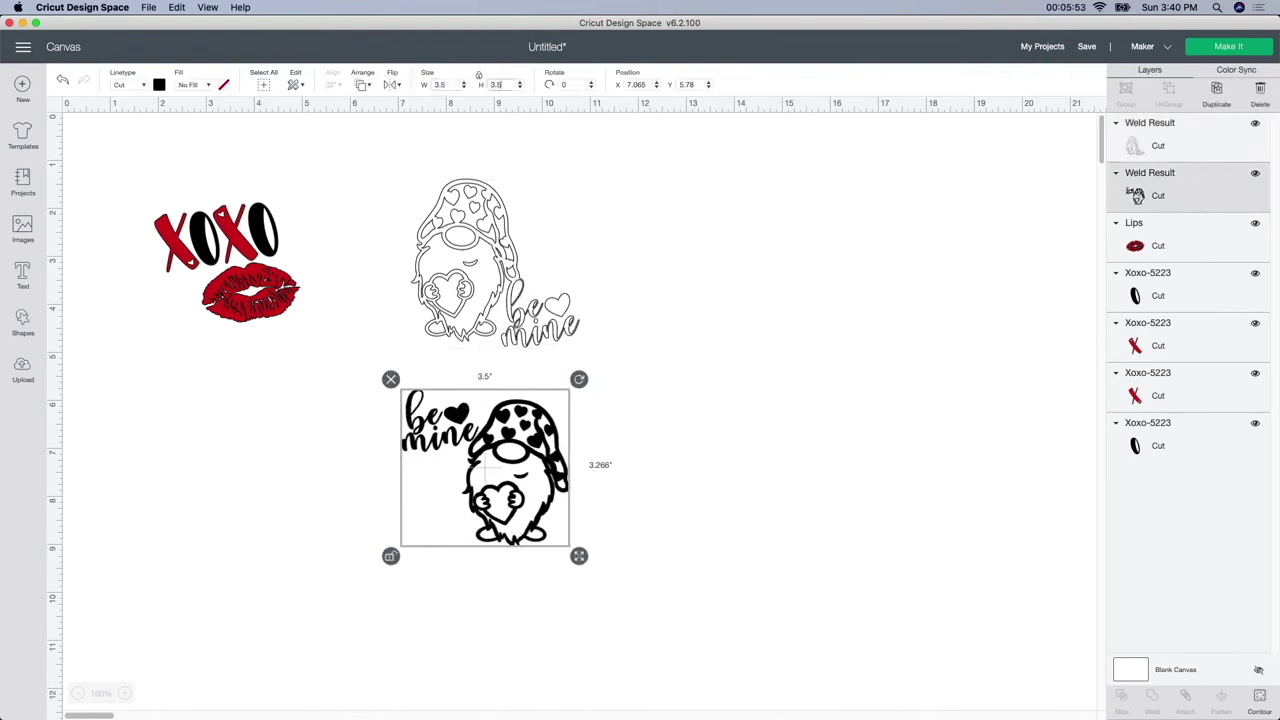
left_click_drag(485, 470, 675, 318)
left_click_drag(120, 180, 343, 337)
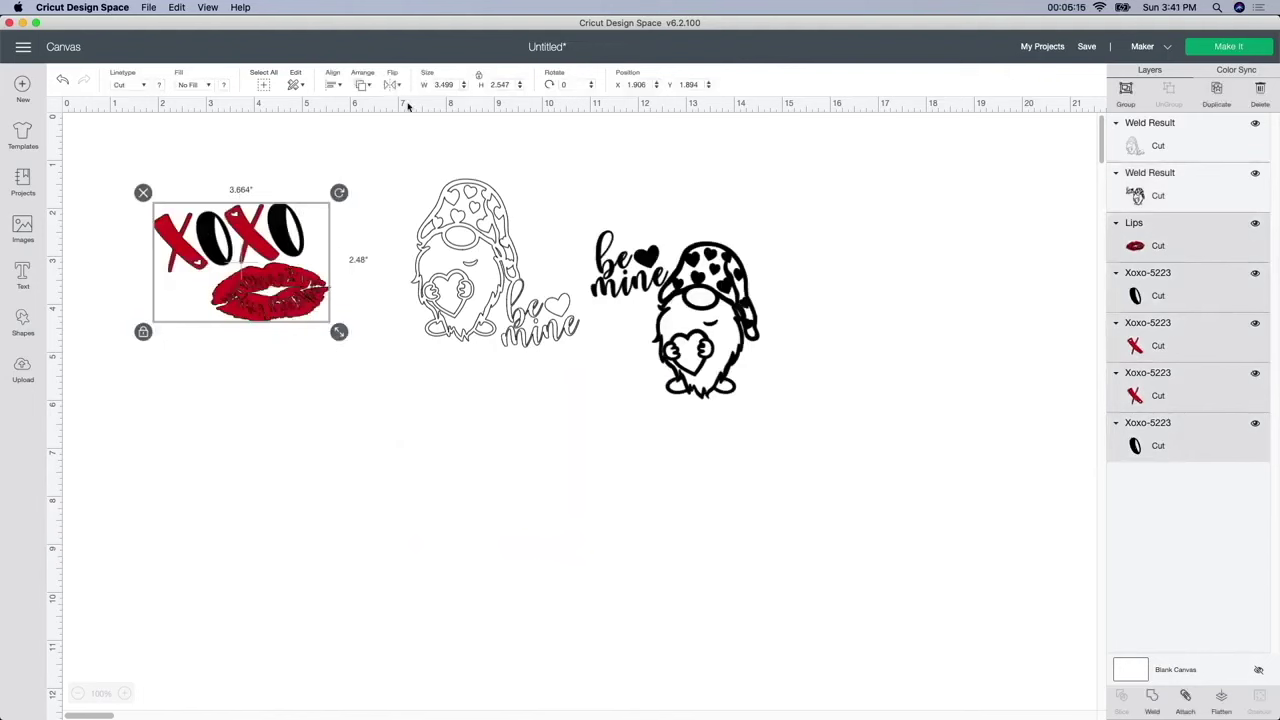
Resize the XOXO-and-lips design to 3.5 in wide by 3.367 in high
left_click(455, 84)
type("3.5")
key("Tab")
type("3.367")
key("Return")
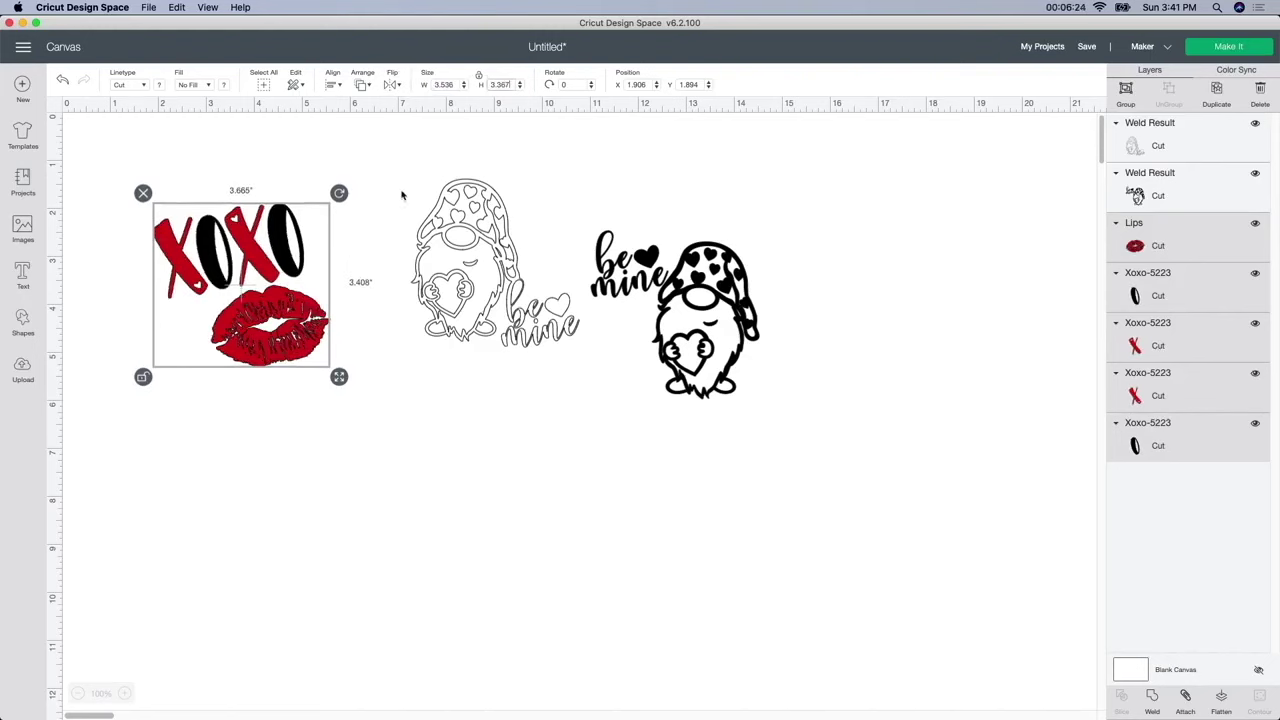
Re-enter the XOXO design's width and height as 3.5 in
left_click(444, 84)
type("3")
key("Tab")
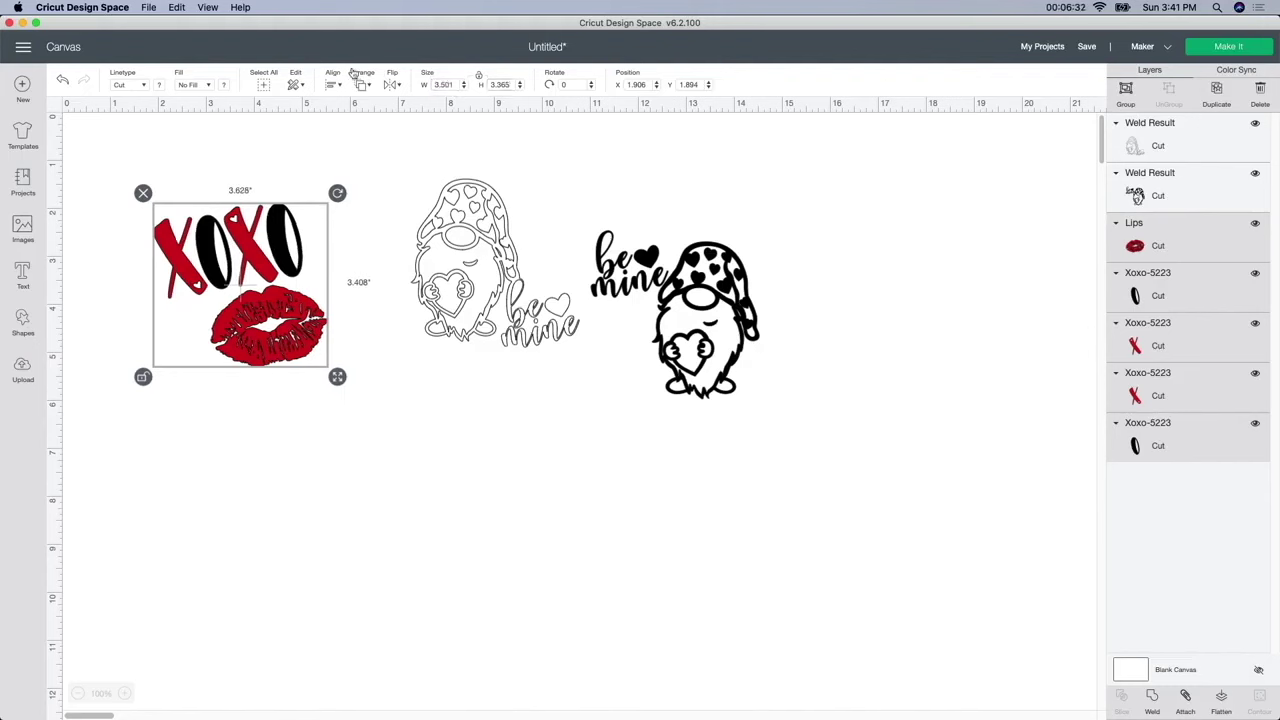
key("shift+Tab")
type("3.")
type("5")
key("Tab")
type("3")
key("Return")
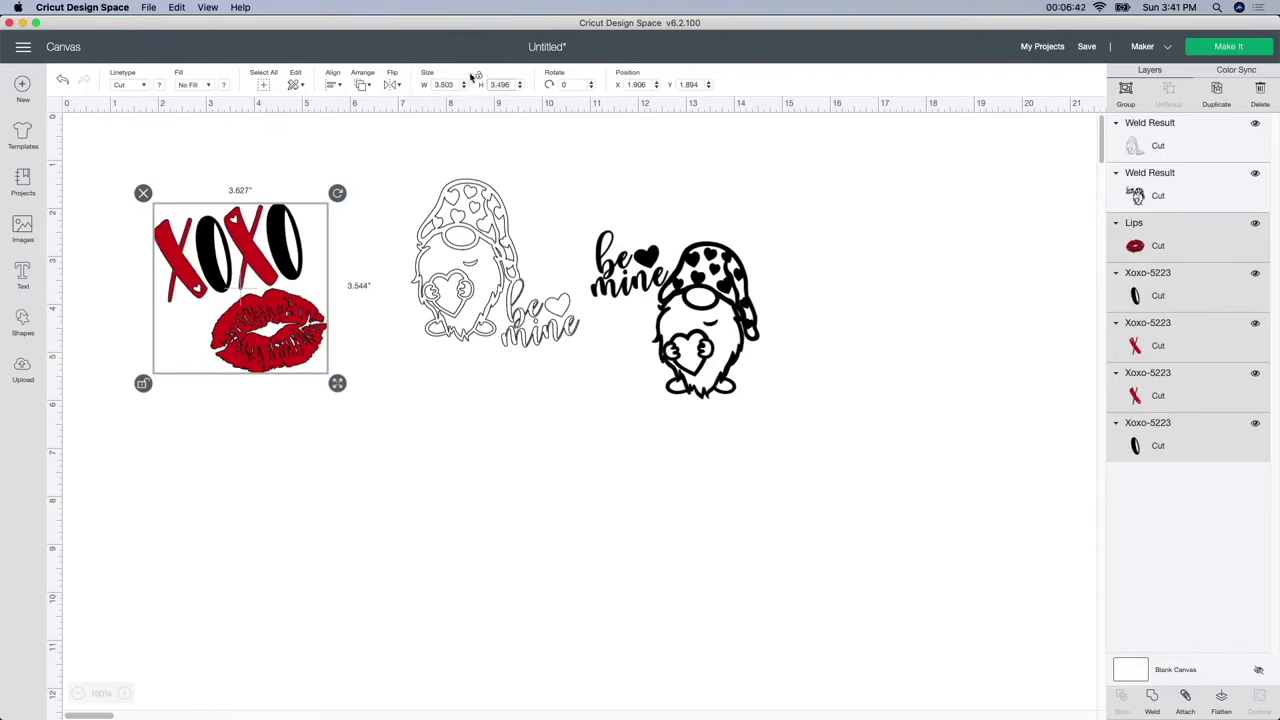
Set the XOXO design's width to exactly 3.5 in and reselect the whole design
left_click(480, 79)
left_click(450, 86)
type("3")
type(".5")
key("Tab")
type("3")
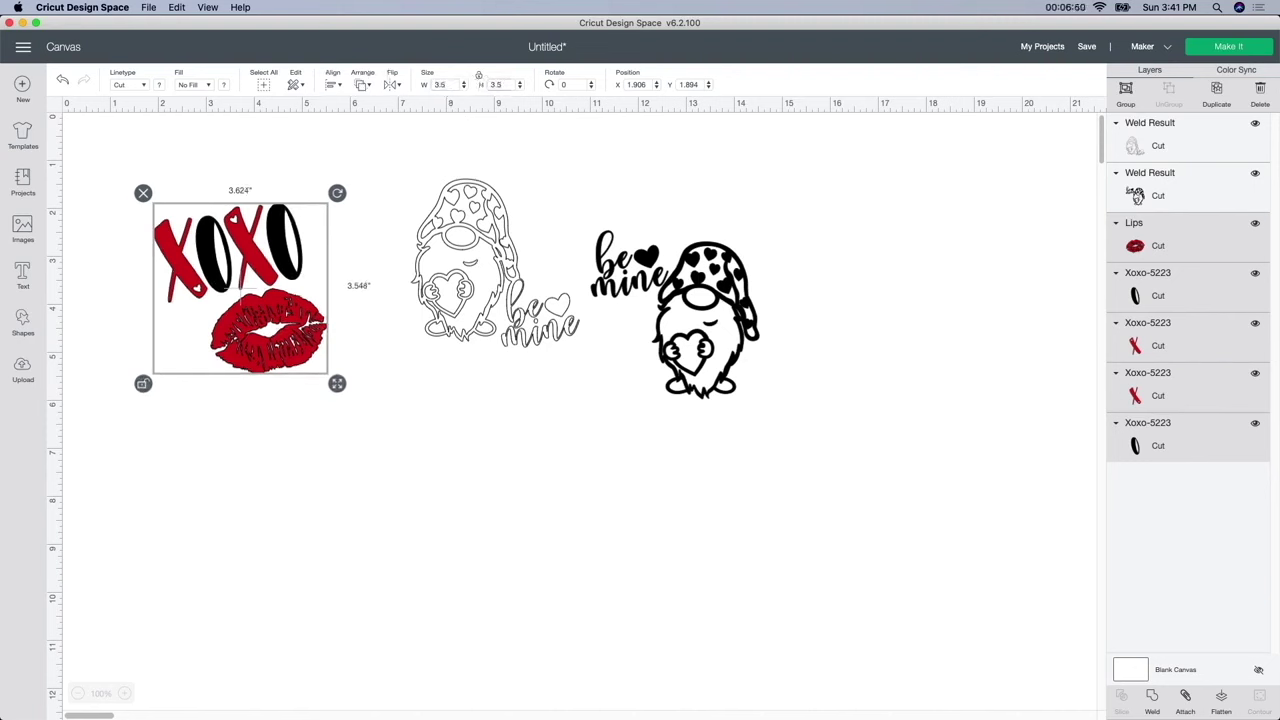
left_click(355, 416)
left_click(268, 330)
left_click_drag(152, 162, 337, 383)
Line up the outlined and black 'be mine' gnomes beside the XOXO design and send everything to mat preparation
left_click(493, 286)
left_click(698, 316)
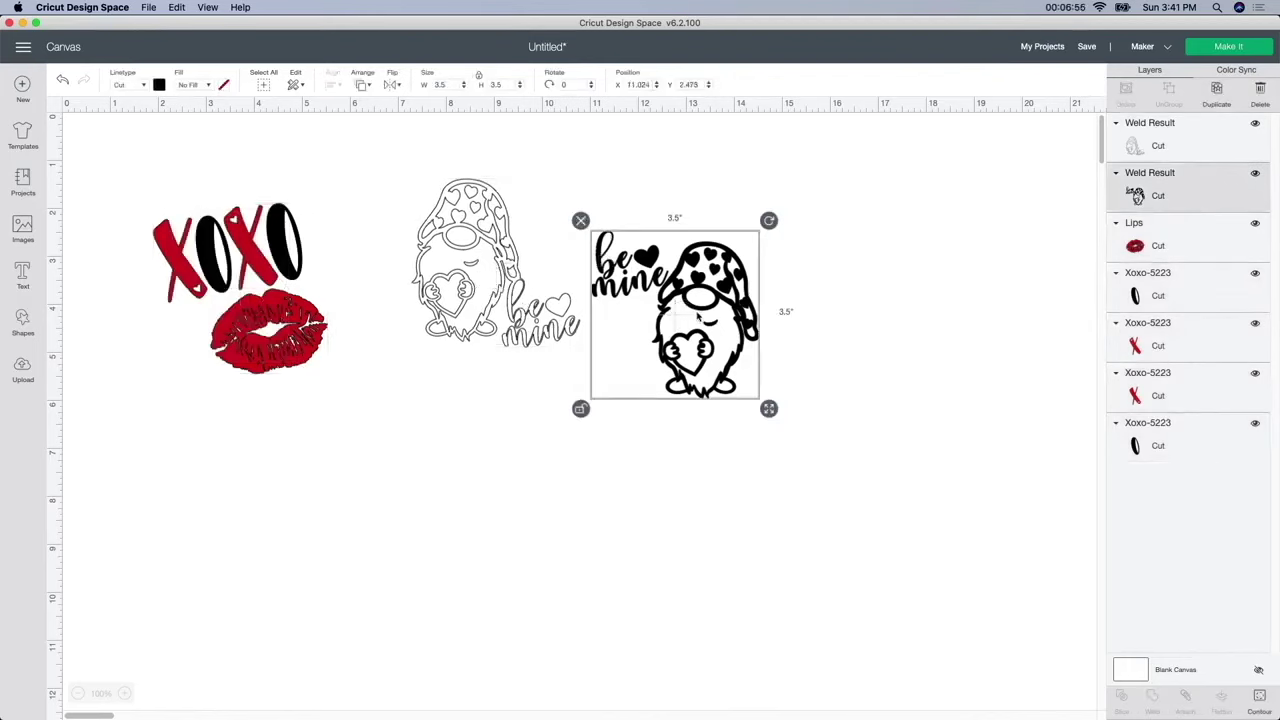
left_click_drag(698, 316, 822, 269)
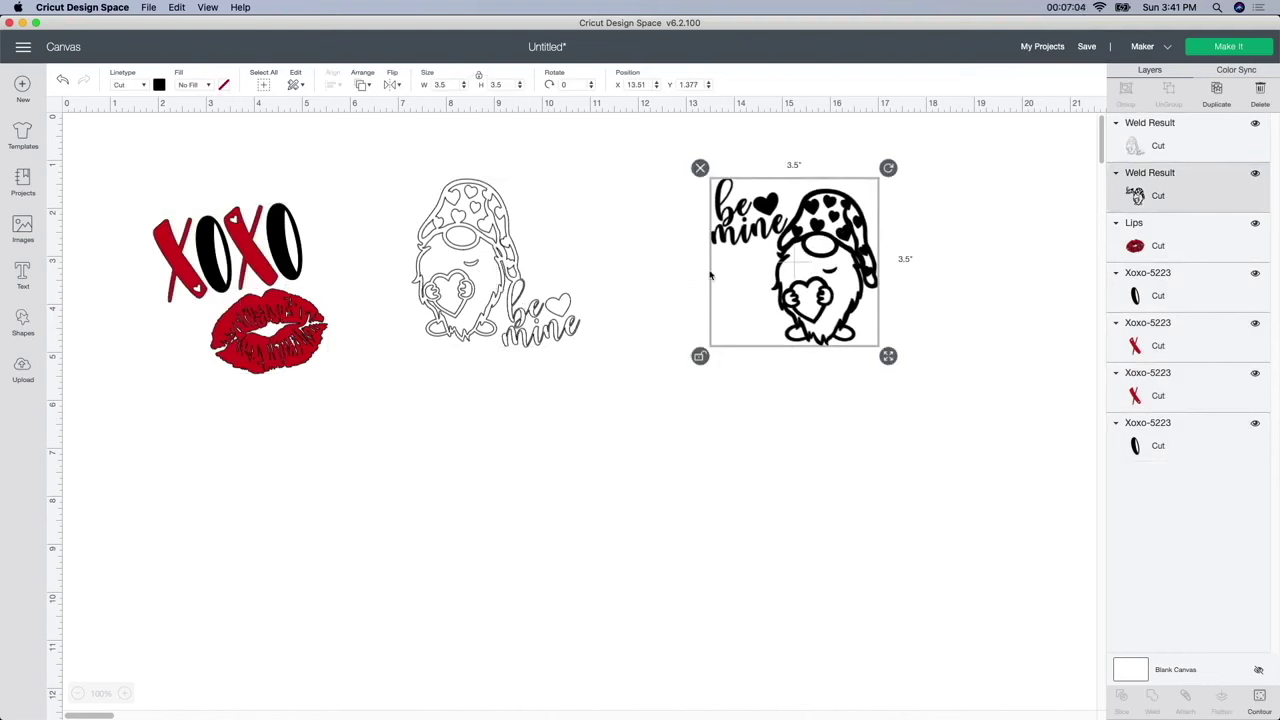
left_click(564, 437)
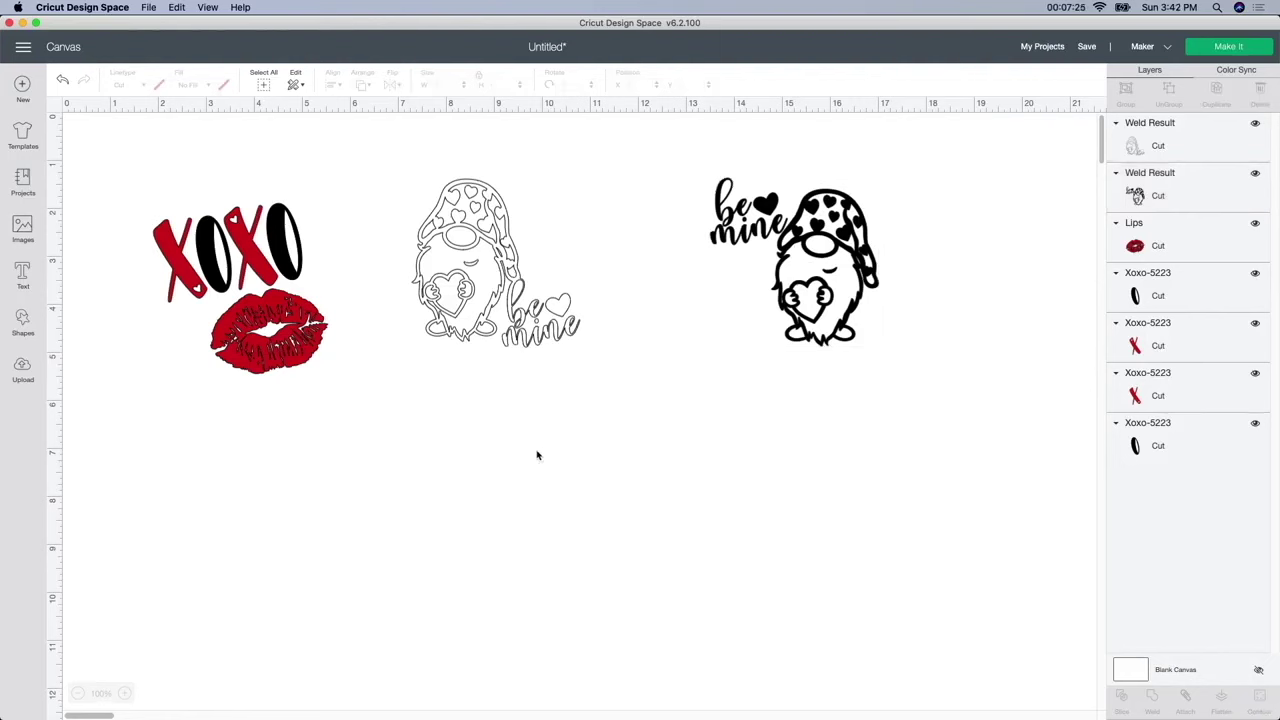
left_click_drag(550, 286, 534, 276)
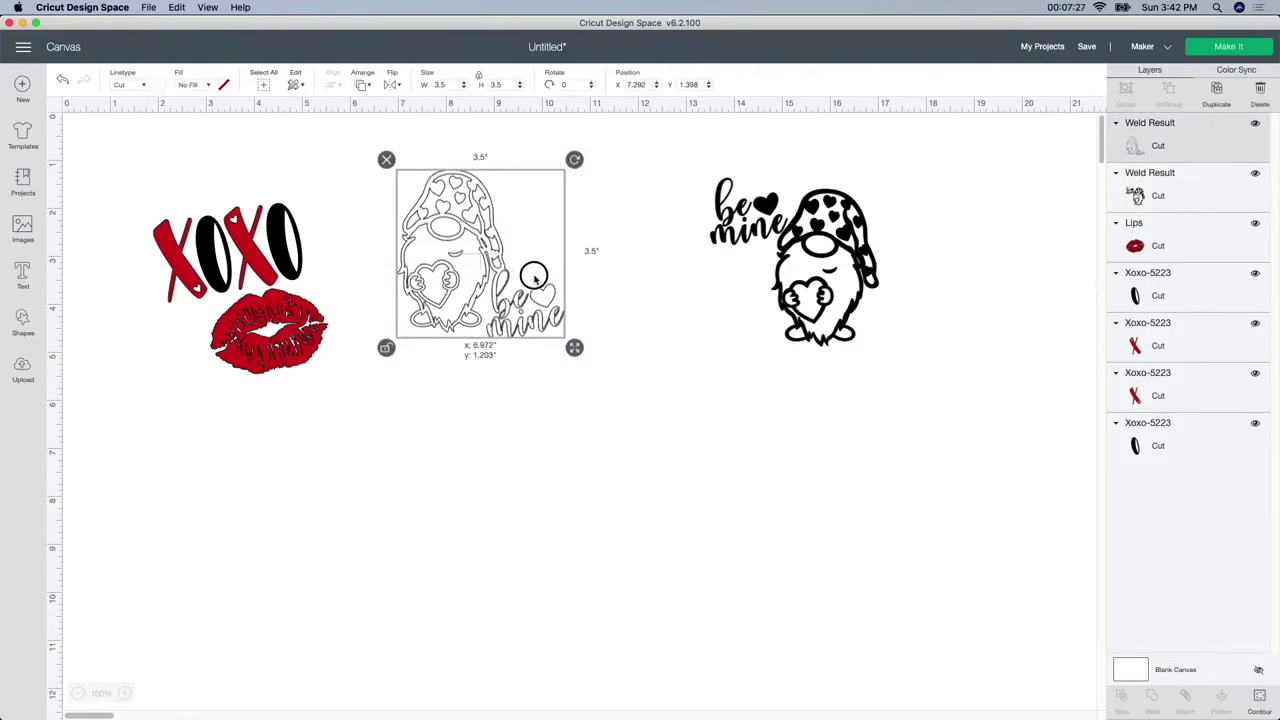
left_click_drag(838, 255, 740, 257)
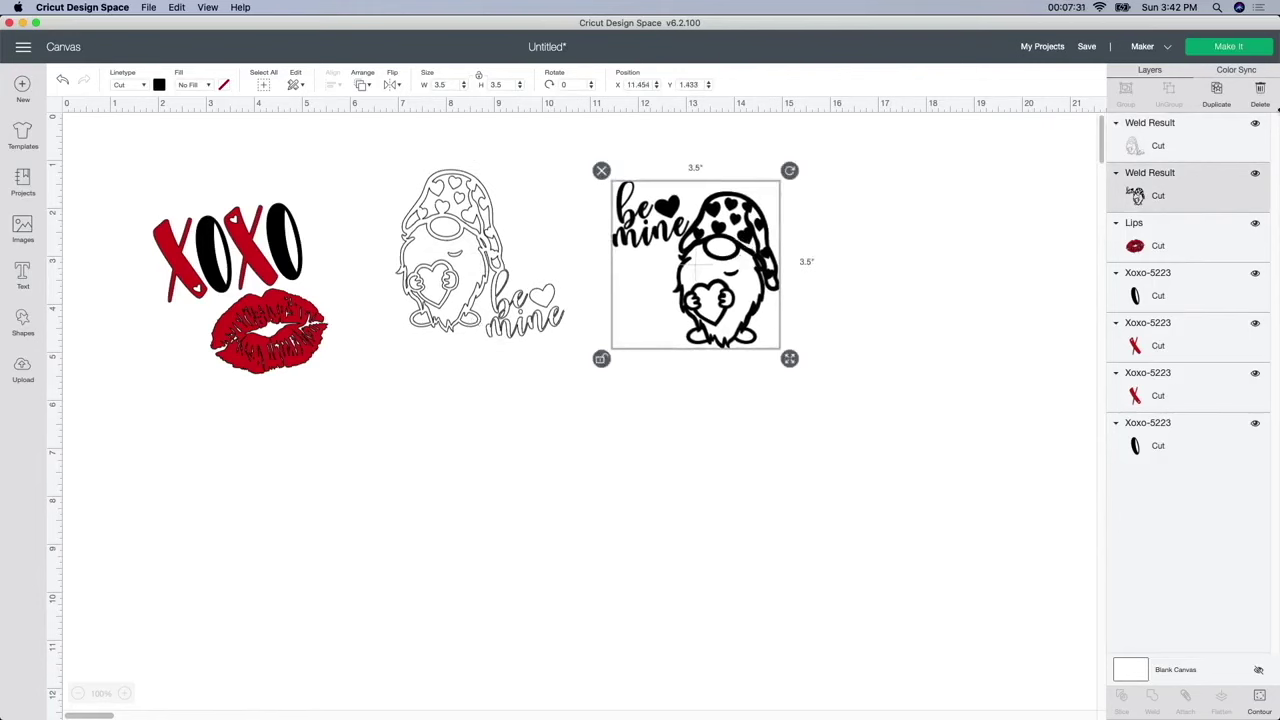
left_click(1241, 52)
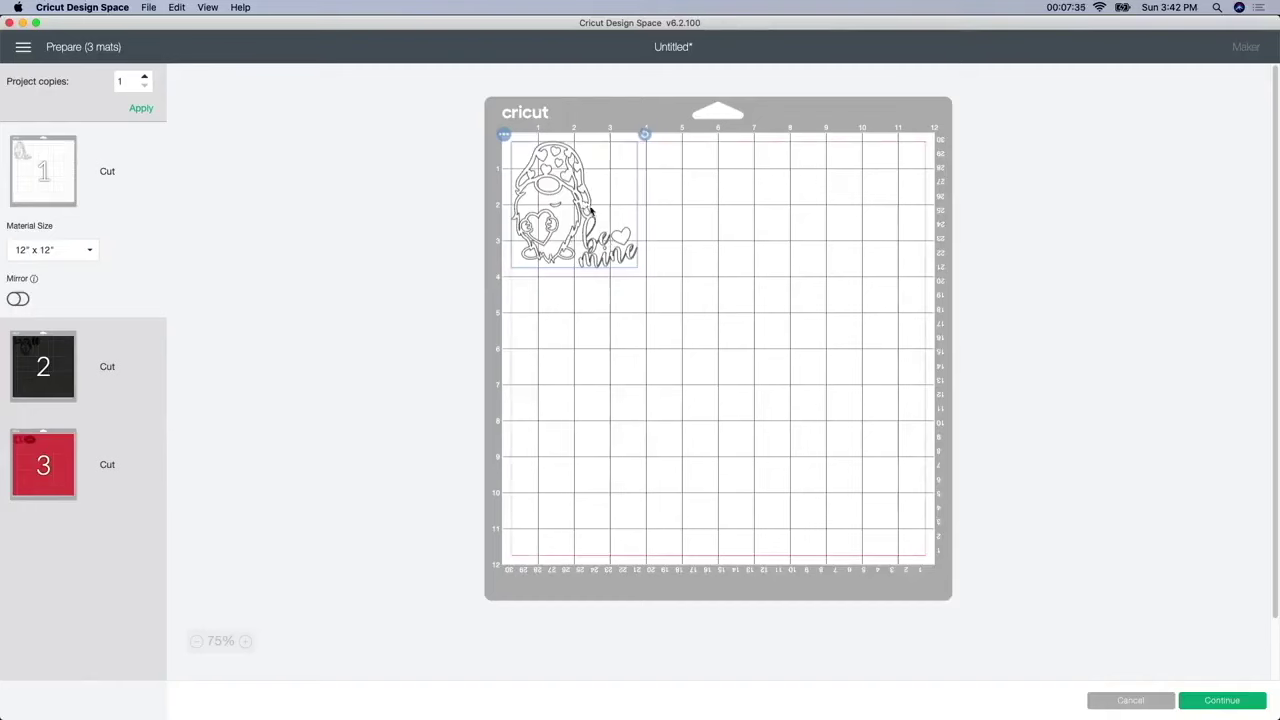
Preview the black, red and white mats, then continue to the cutting setup
left_click(55, 370)
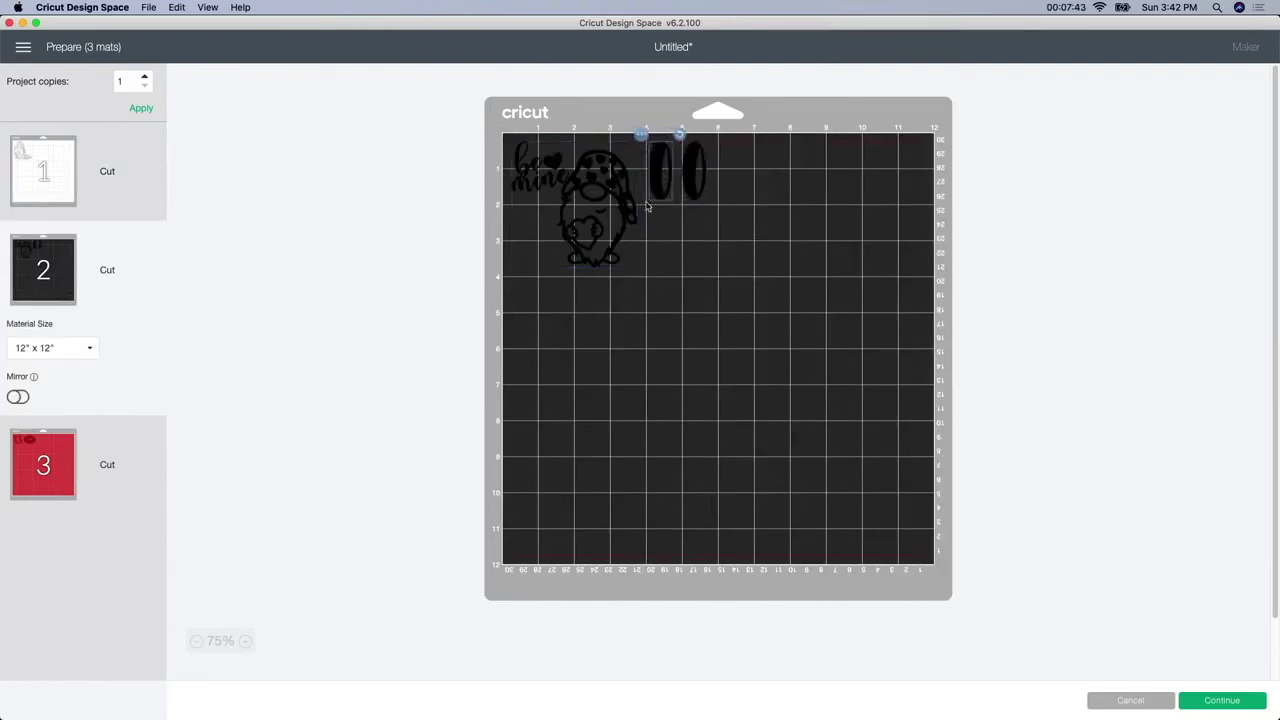
left_click(45, 475)
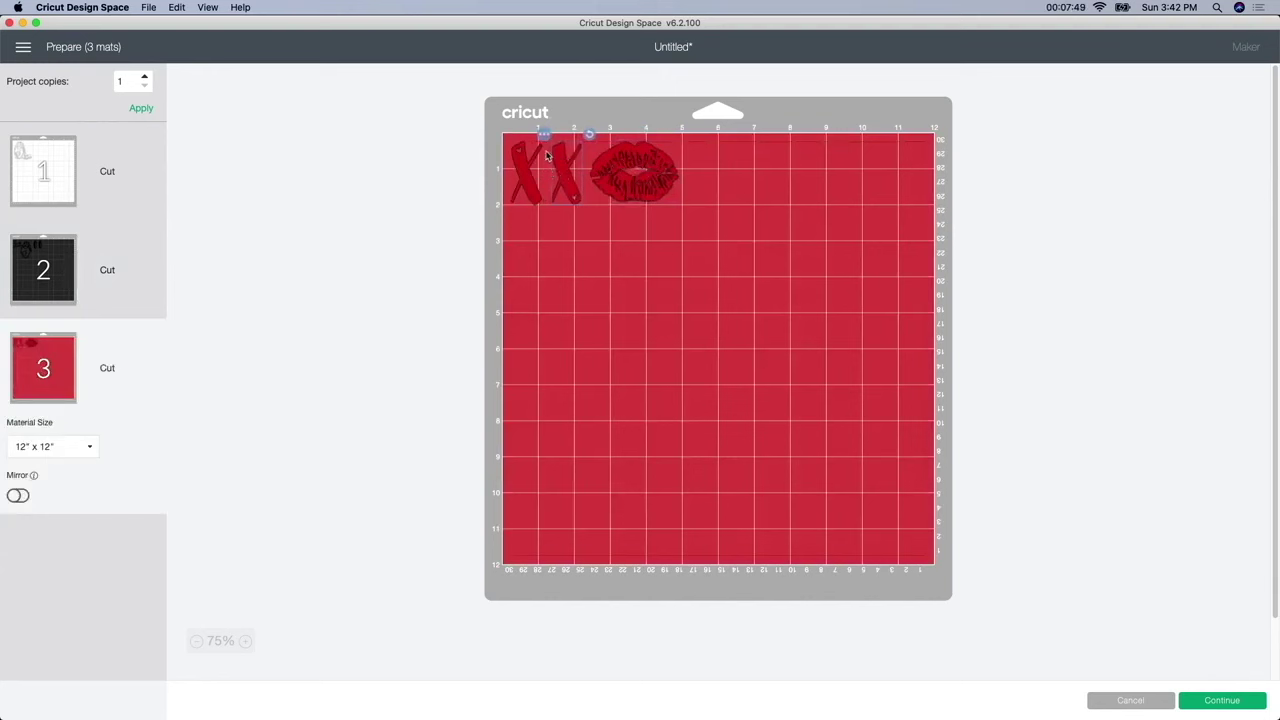
left_click(59, 177)
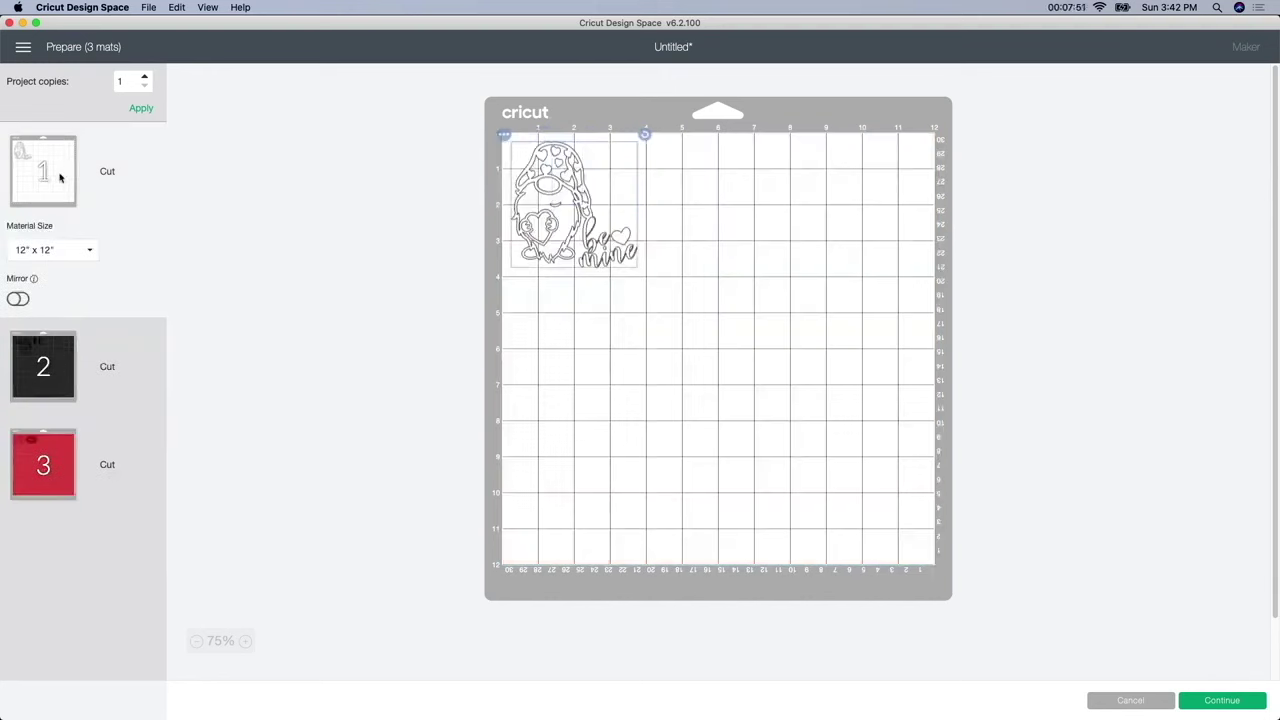
left_click(1221, 701)
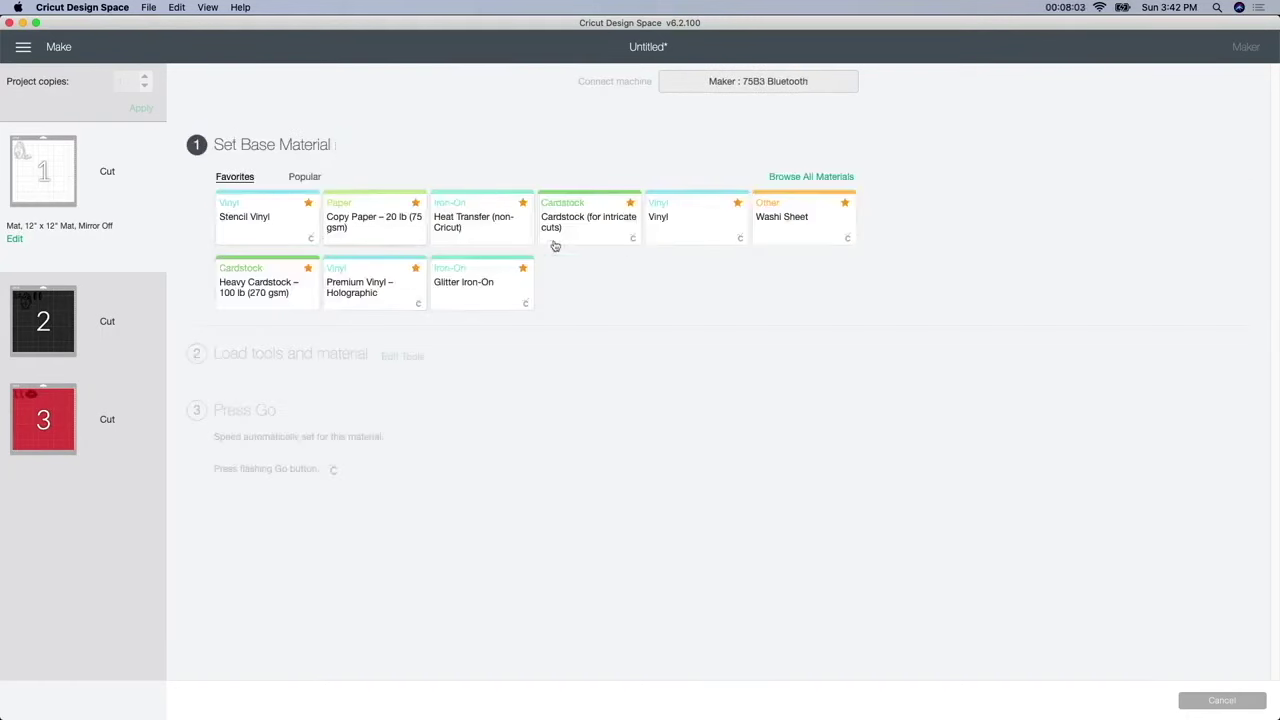
Choose Stencil Vinyl from Favorites as the base material
left_click(285, 227)
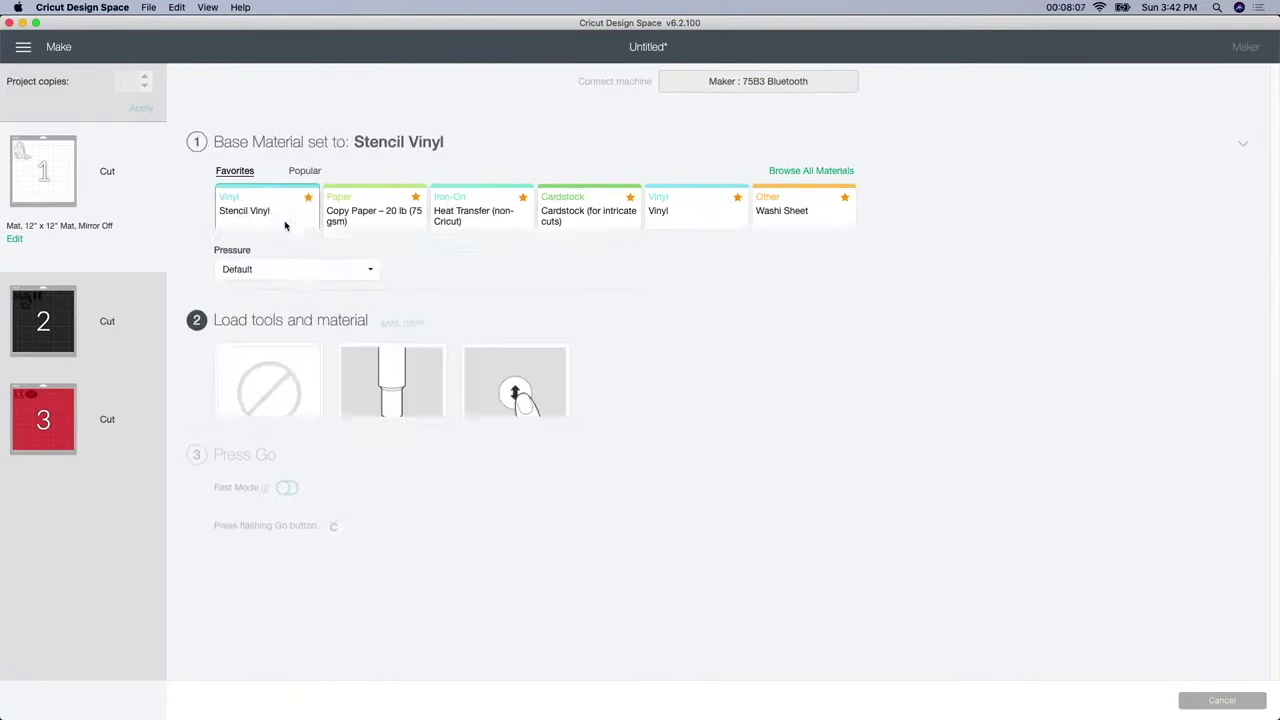